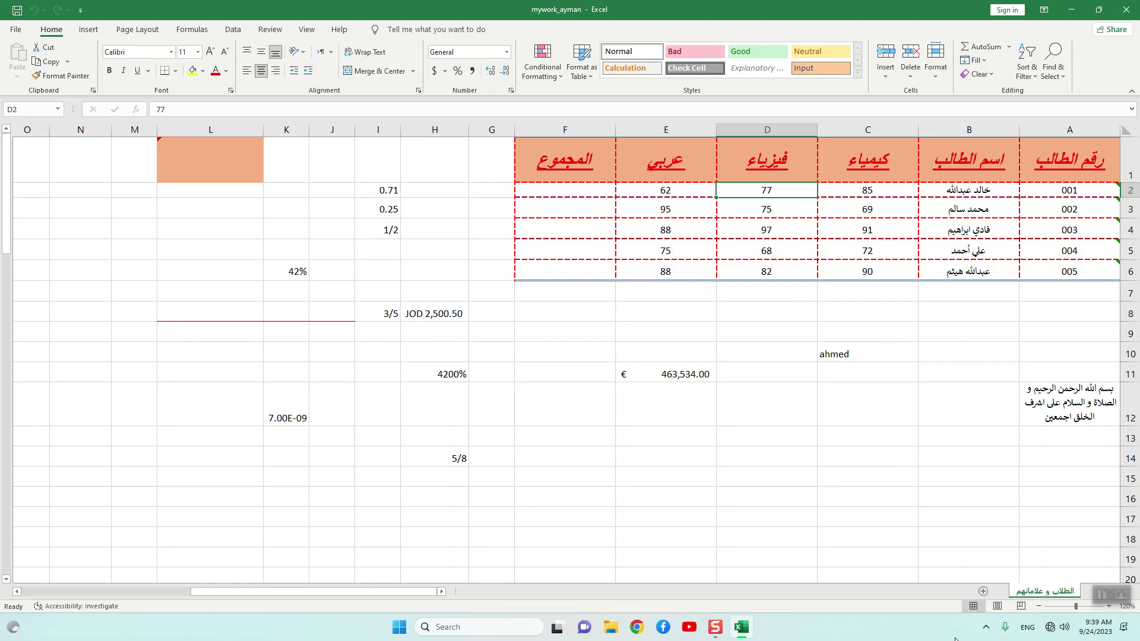
{"action": "left_click", "coordinate": [716, 628]}
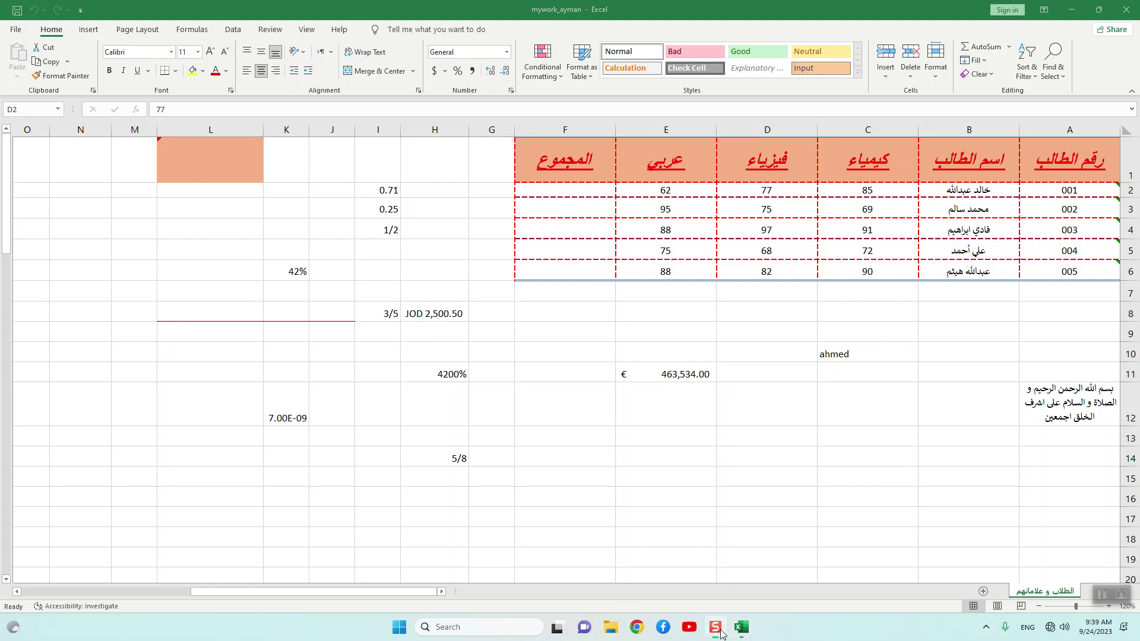
{"action": "left_click", "coordinate": [986, 627]}
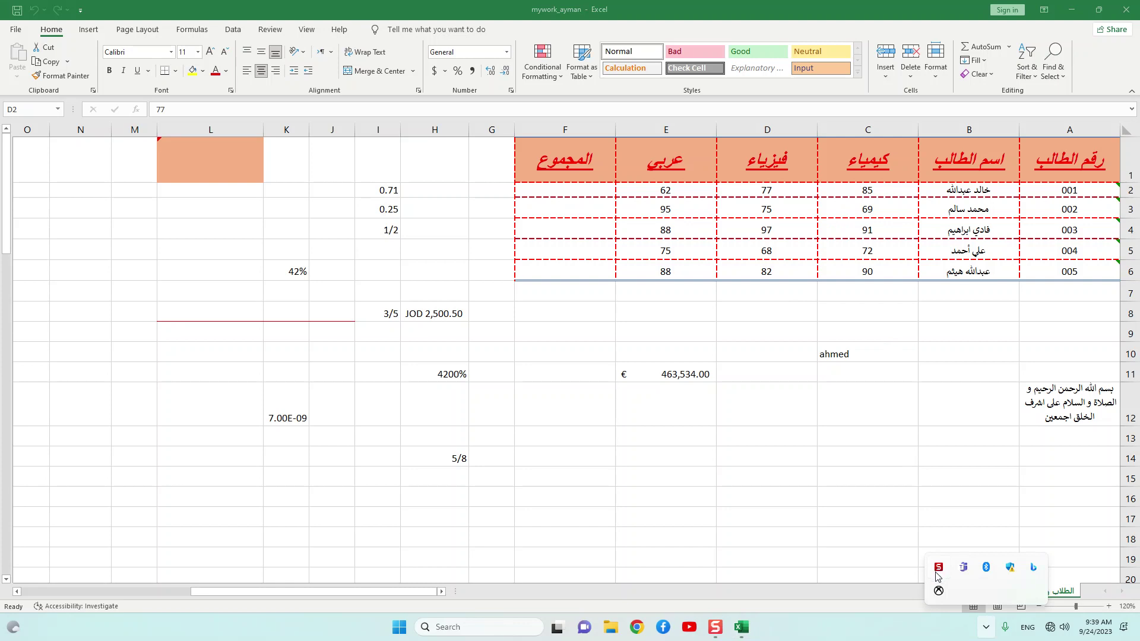
{"action": "left_click", "coordinate": [871, 478]}
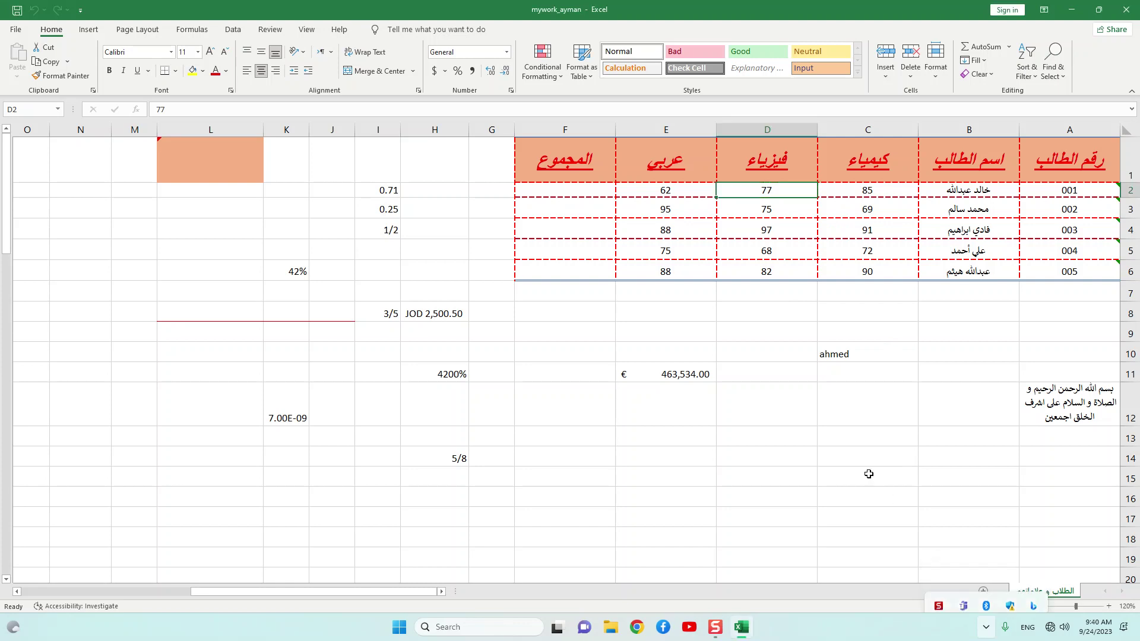
{"action": "left_click", "coordinate": [723, 617]}
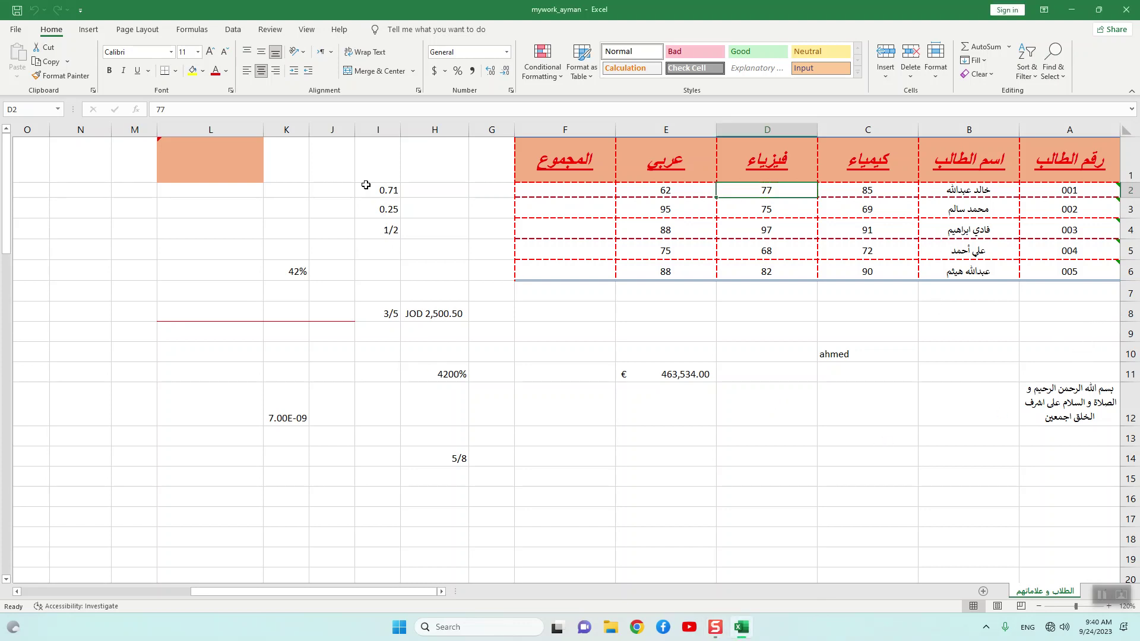
{"action": "left_click_drag", "start_coordinate": [410, 166], "coordinate": [181, 530]}
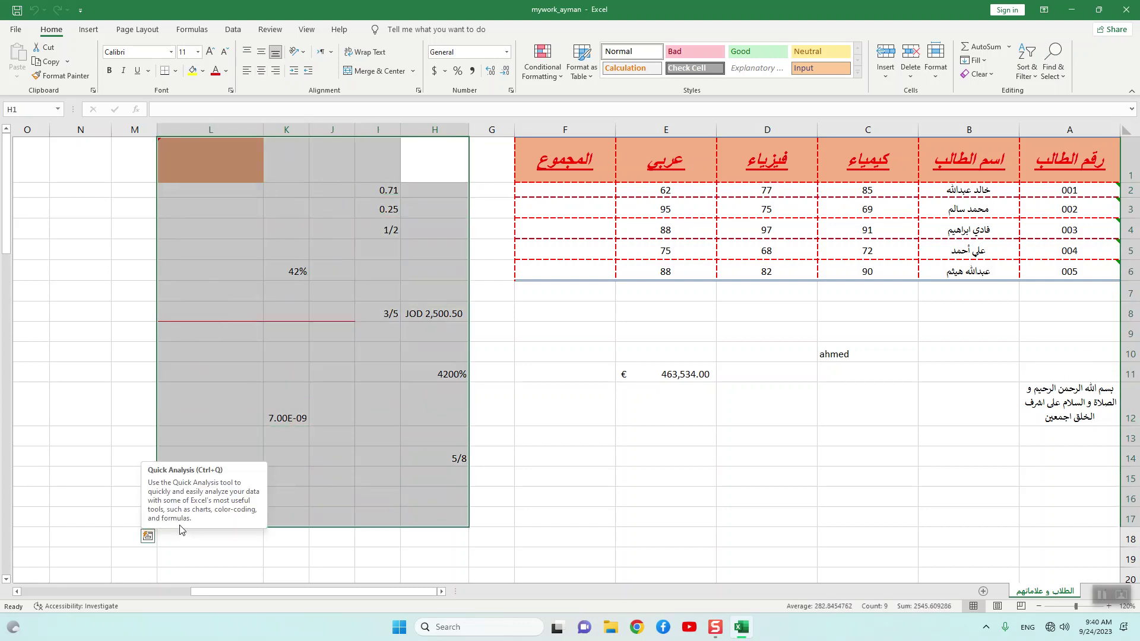
{"action": "left_click", "coordinate": [611, 226]}
{"action": "left_click", "coordinate": [590, 203]}
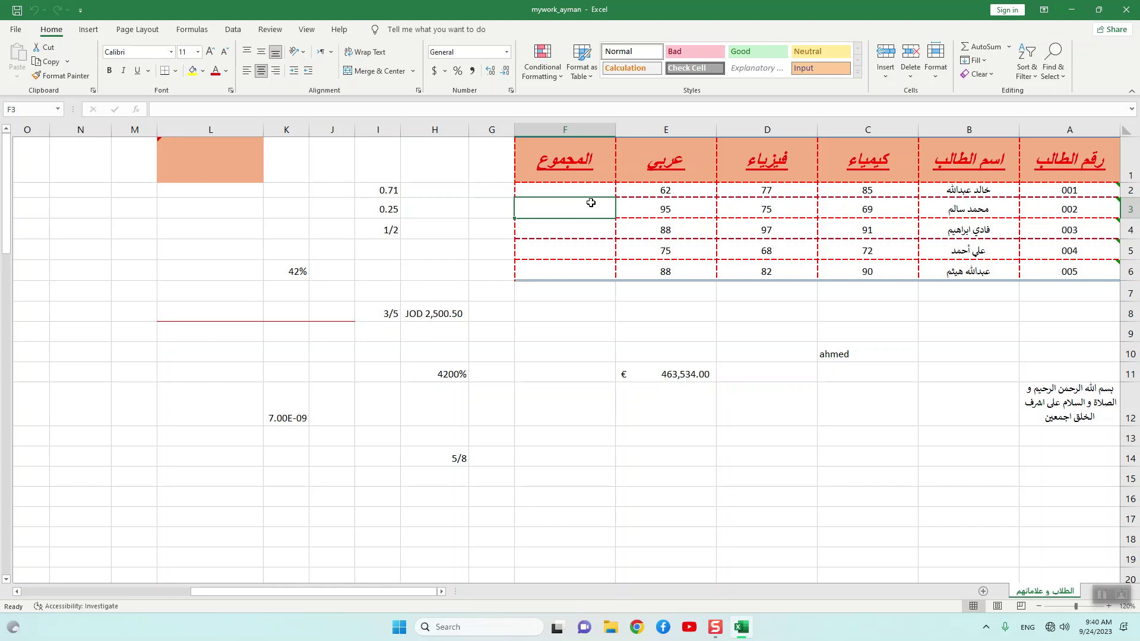
{"action": "left_click", "coordinate": [505, 52]}
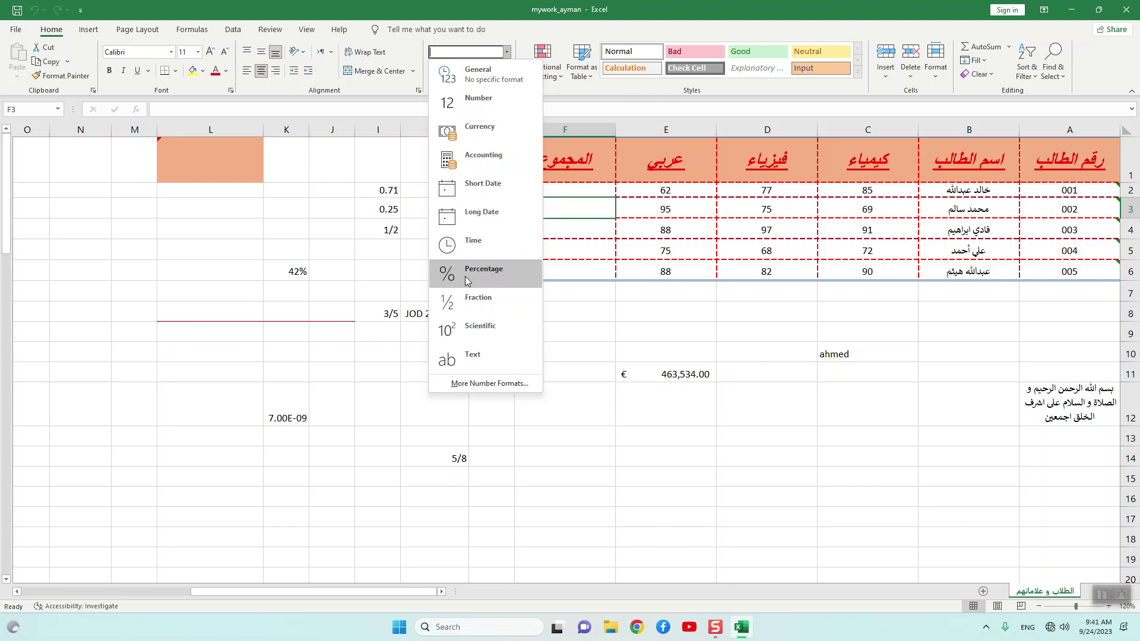
Enter the time 13:20:30 in cell L10 and apply the Time number format to it.
{"action": "left_click", "coordinate": [175, 353]}
{"action": "left_click", "coordinate": [176, 352]}
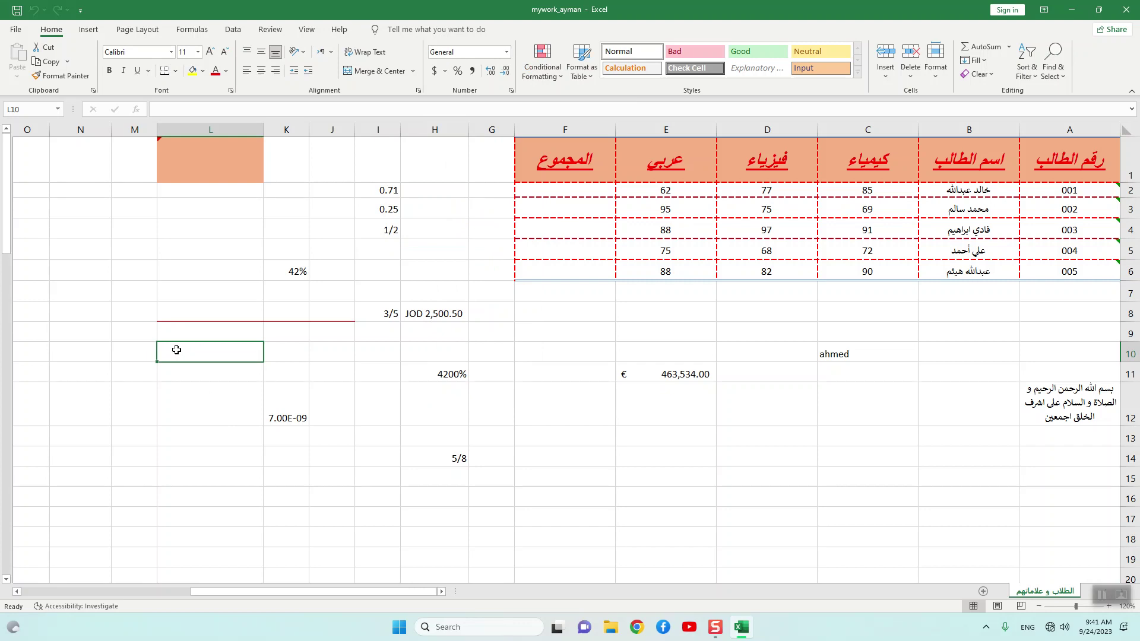
{"action": "type", "text": "13:"}
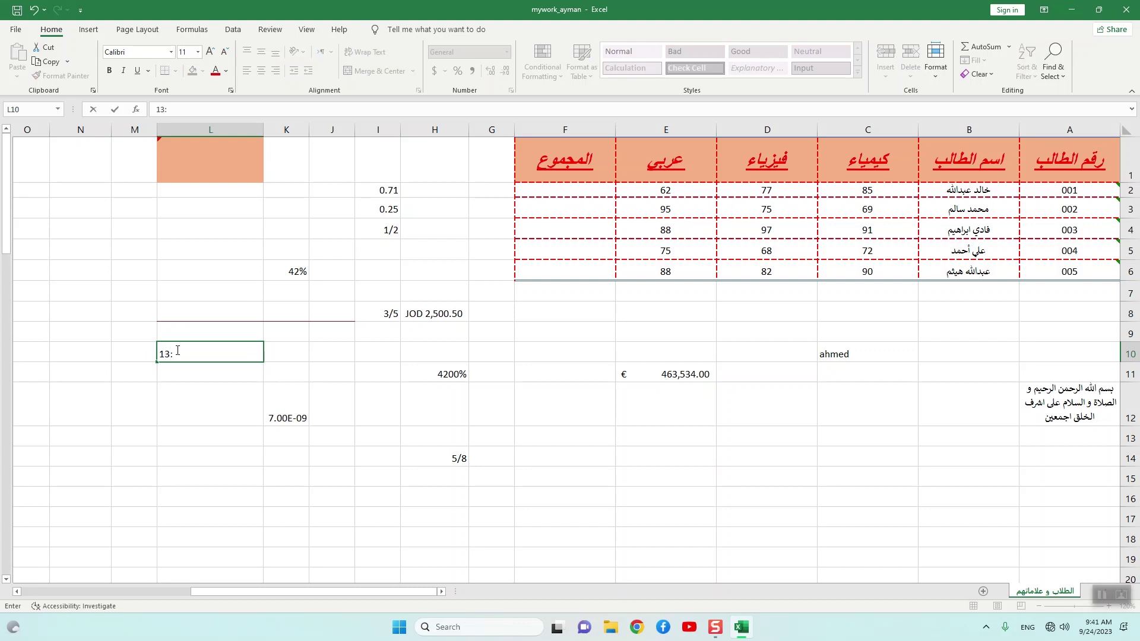
{"action": "type", "text": "20"}
{"action": "type", "text": ":30"}
{"action": "key", "text": "Return"}
{"action": "left_click", "coordinate": [178, 350]}
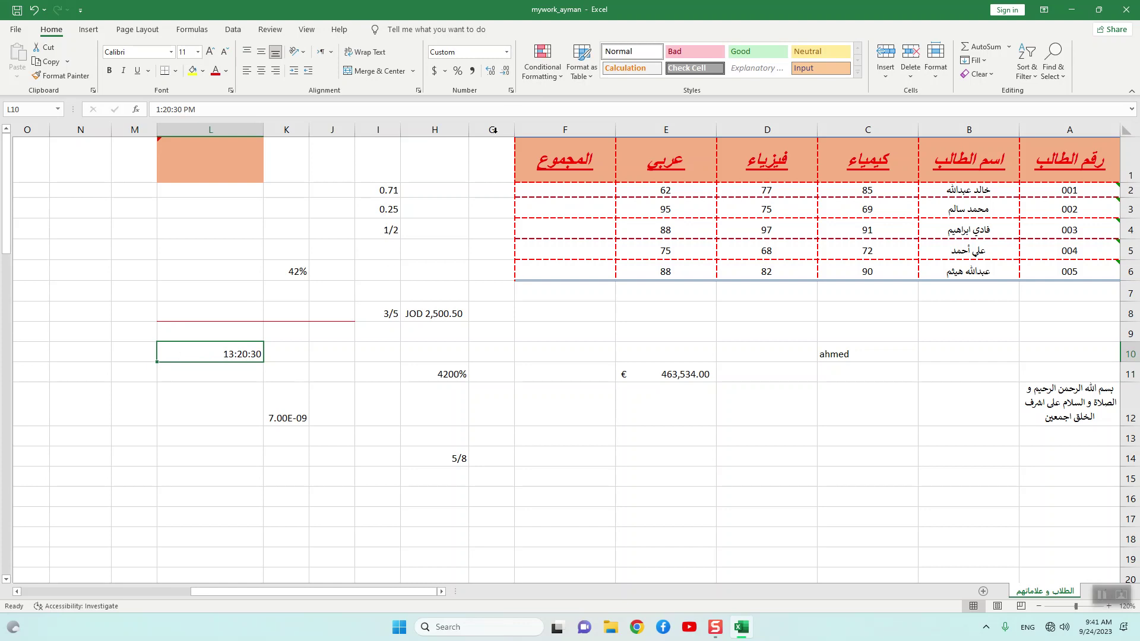
{"action": "left_click", "coordinate": [507, 52]}
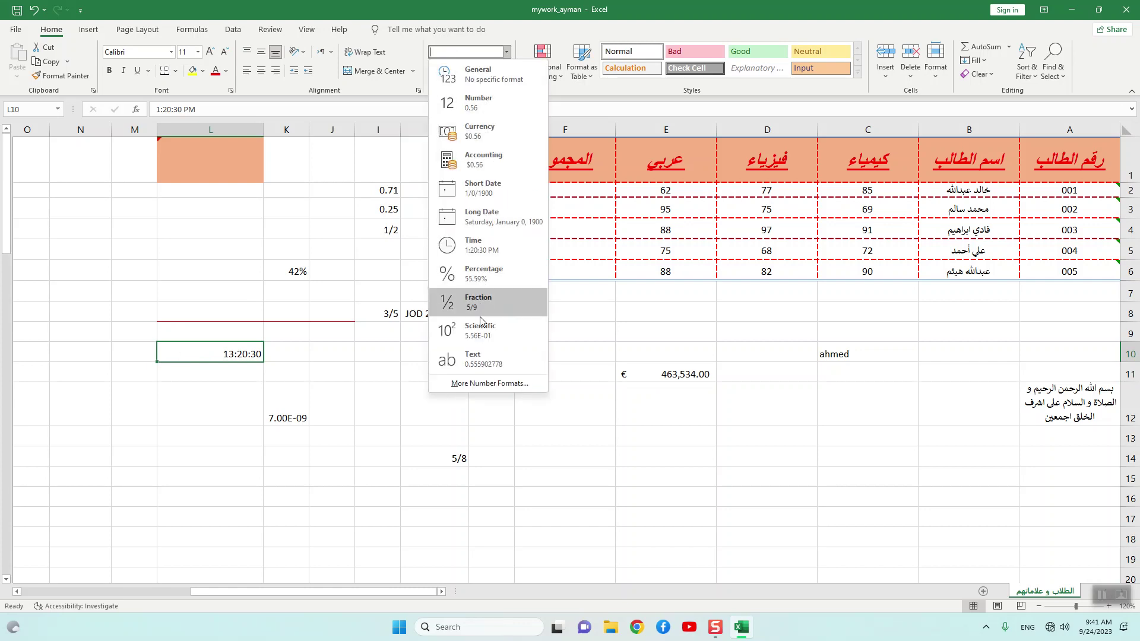
{"action": "left_click", "coordinate": [487, 247]}
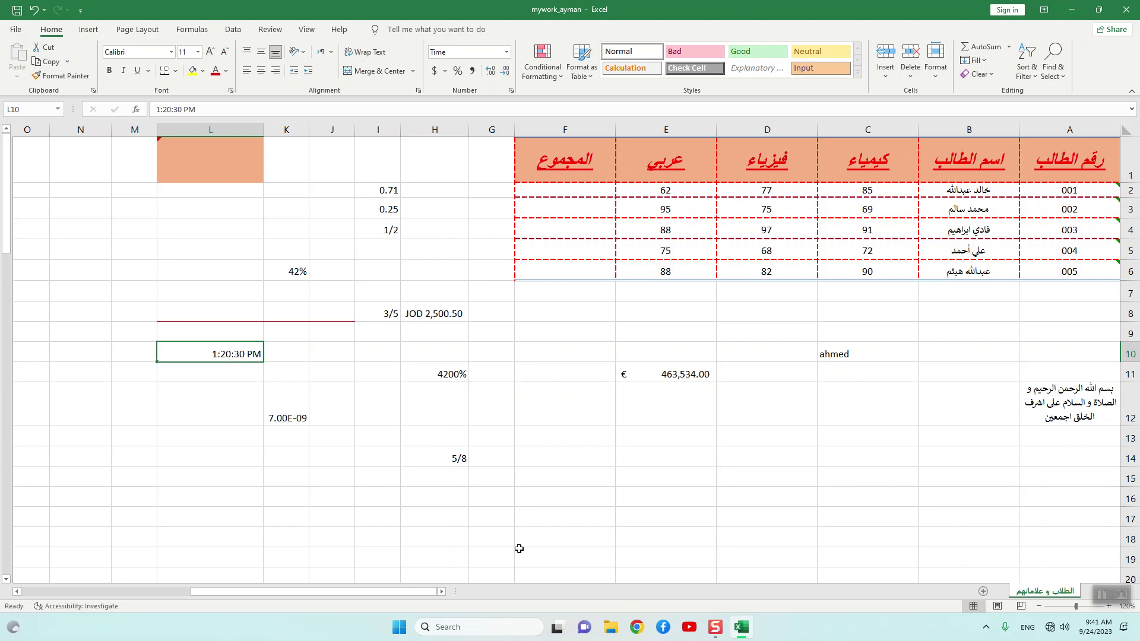
{"action": "left_click", "coordinate": [716, 628]}
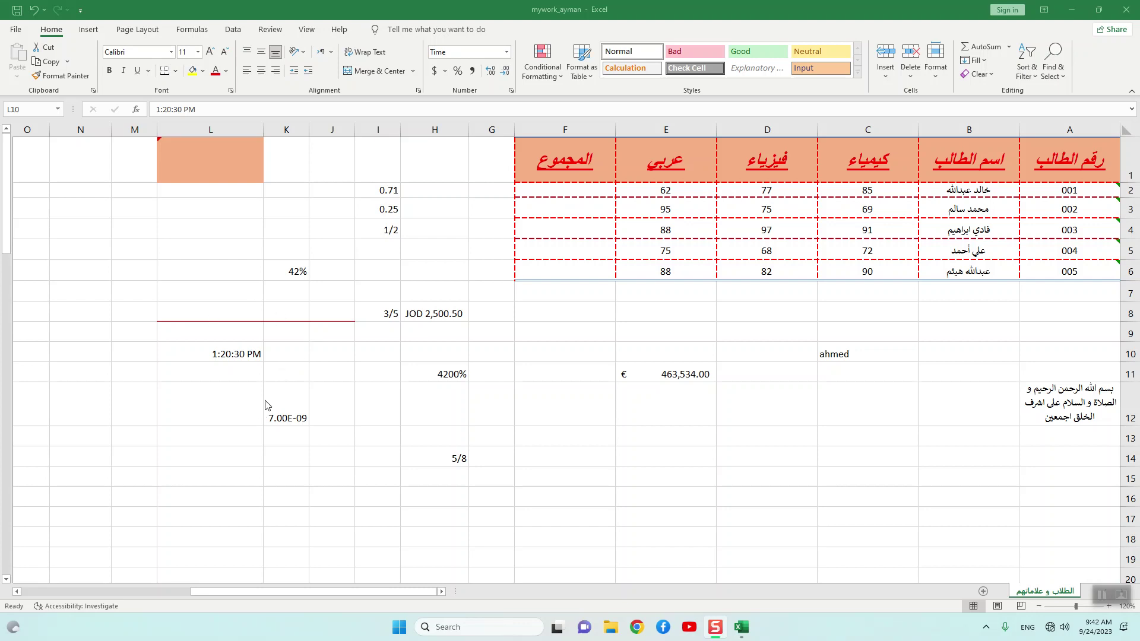
{"action": "left_click", "coordinate": [240, 359]}
{"action": "left_click", "coordinate": [508, 52]}
{"action": "left_click", "coordinate": [508, 53]}
{"action": "left_click", "coordinate": [507, 53]}
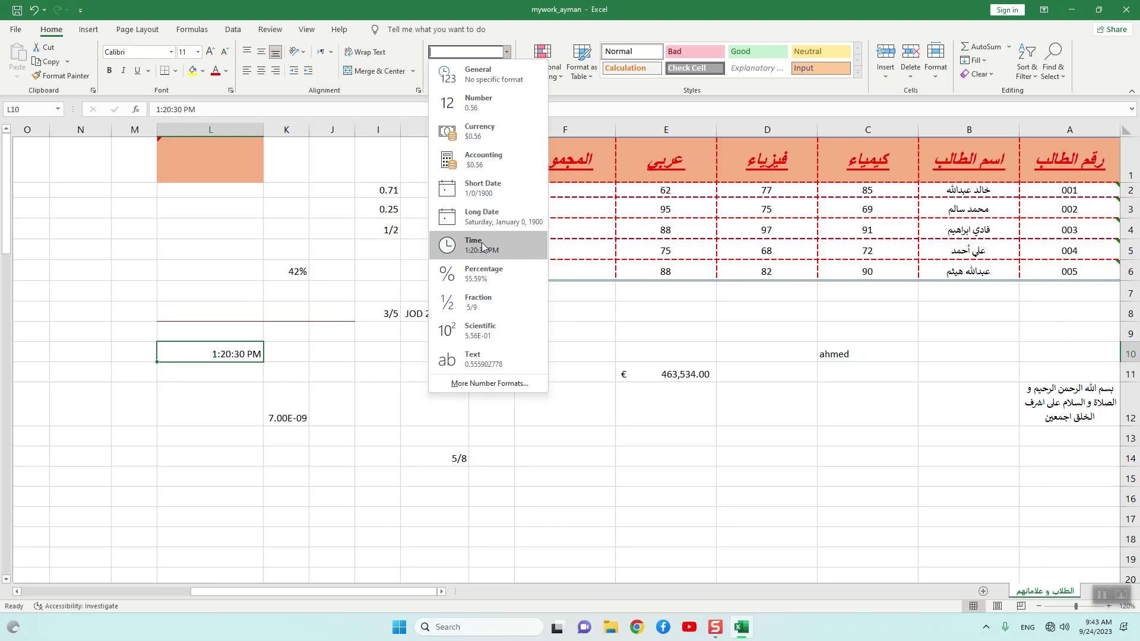
Enter the time 2:32:15 AM in cell L7 and apply the Time number format to it.
{"action": "left_click", "coordinate": [194, 294]}
{"action": "left_click", "coordinate": [194, 294]}
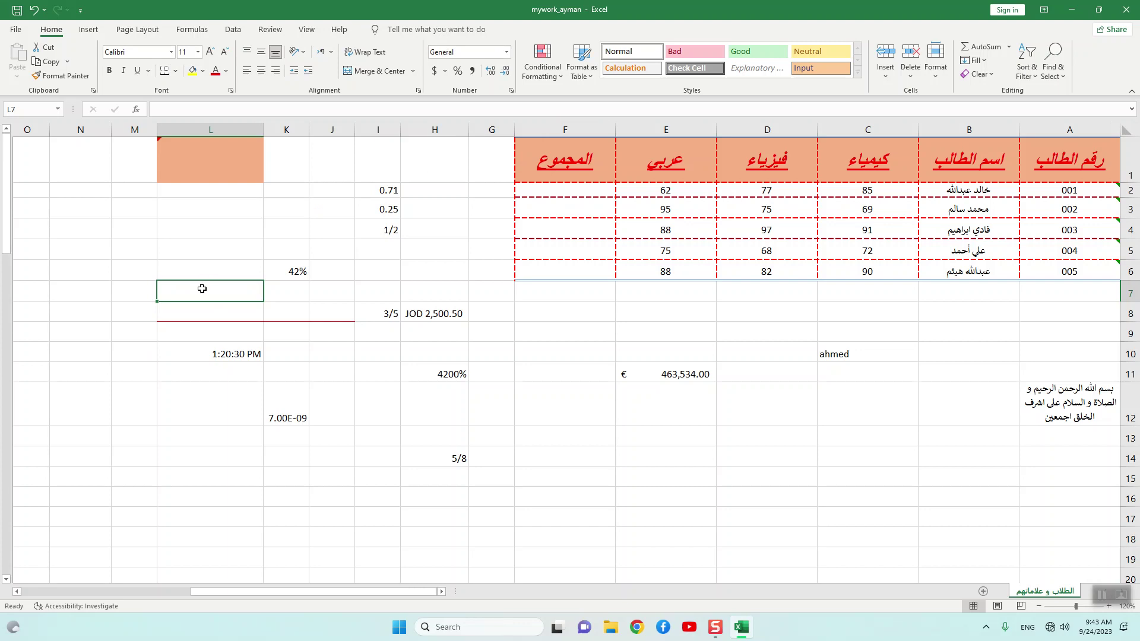
{"action": "type", "text": "2:"}
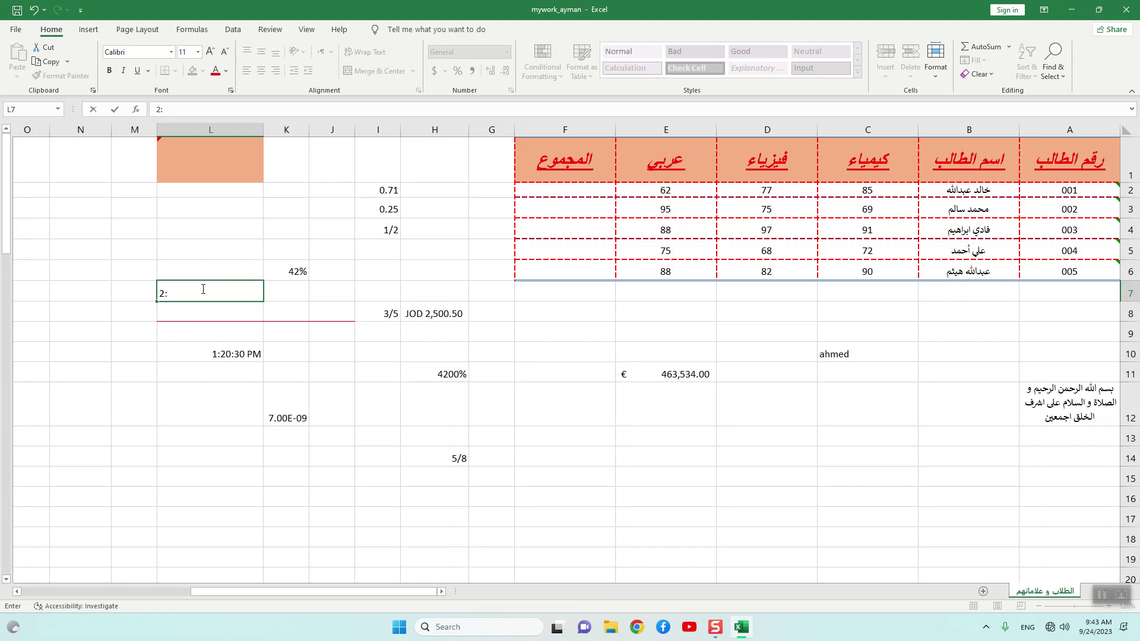
{"action": "type", "text": "32:15 AM"}
{"action": "key", "text": "Return"}
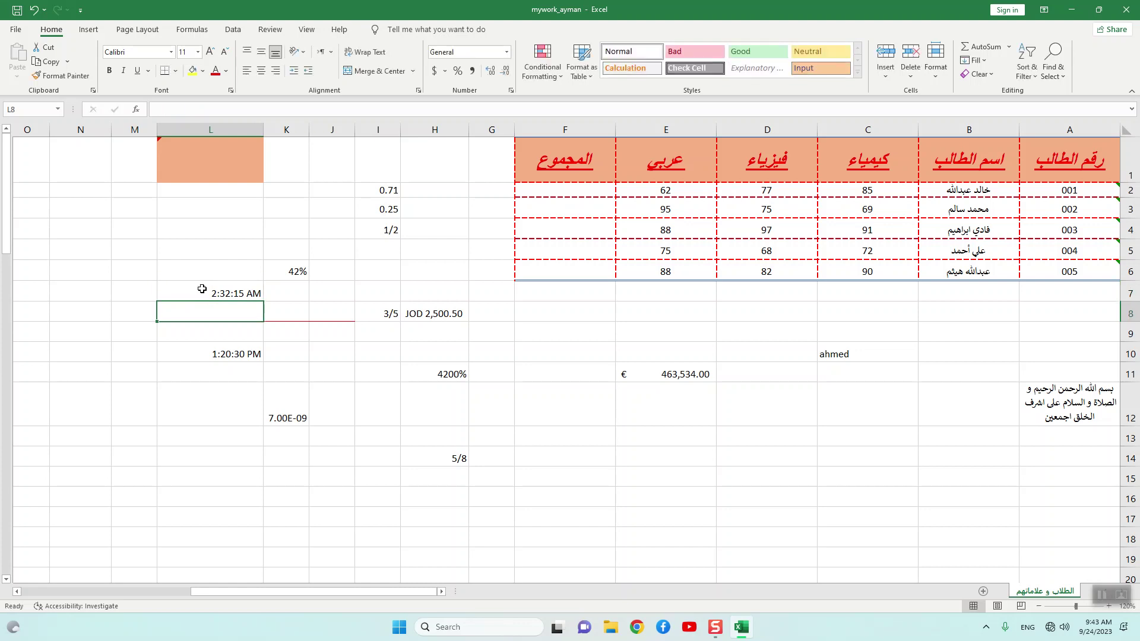
{"action": "left_click", "coordinate": [202, 288]}
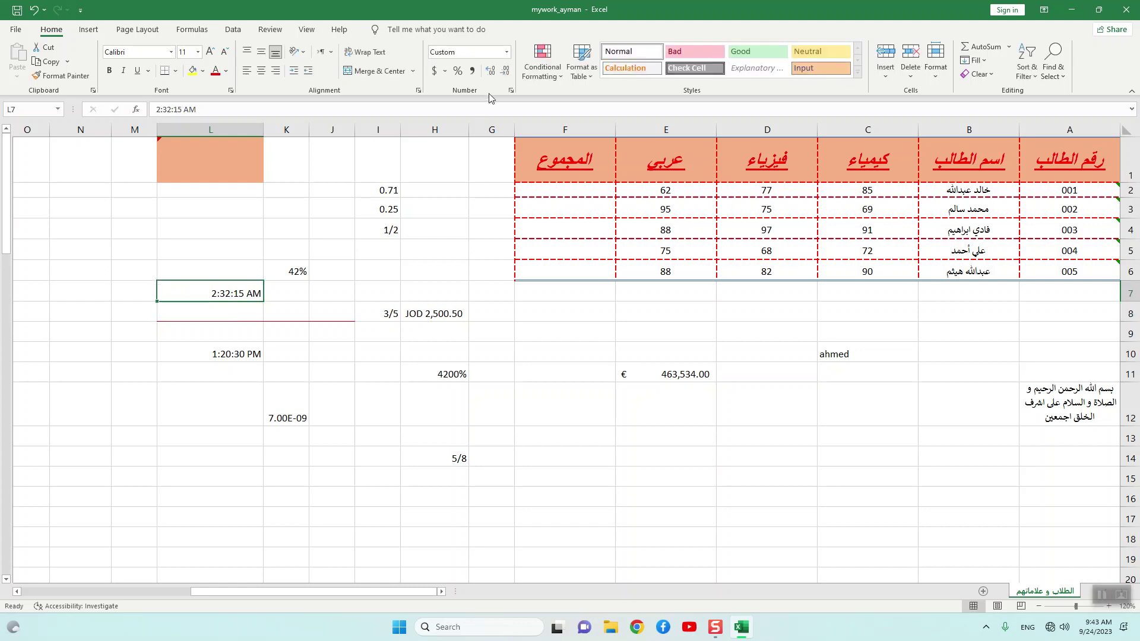
{"action": "left_click", "coordinate": [508, 51]}
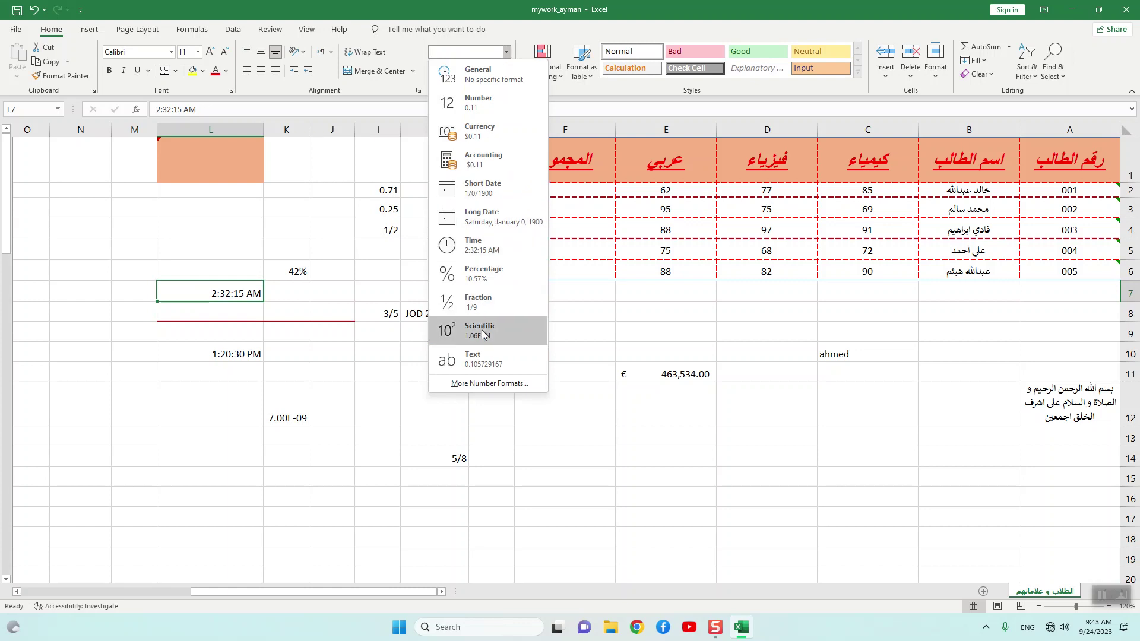
{"action": "left_click", "coordinate": [491, 245]}
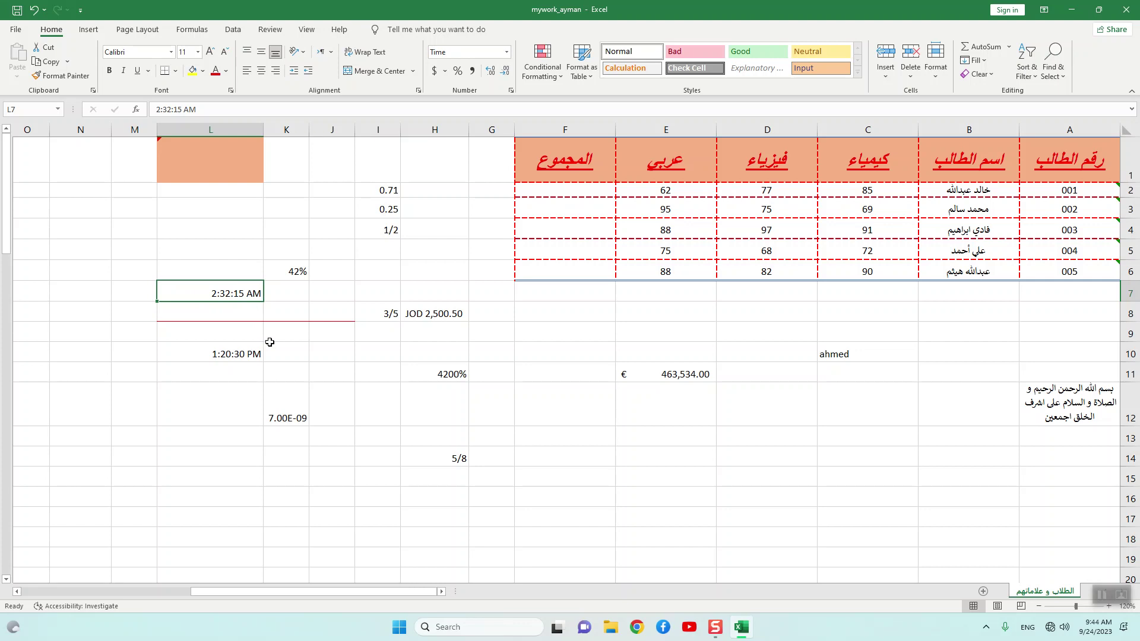
Insert an empty column before the فيزياء column and an empty row above row 4.
{"action": "left_click", "coordinate": [741, 628]}
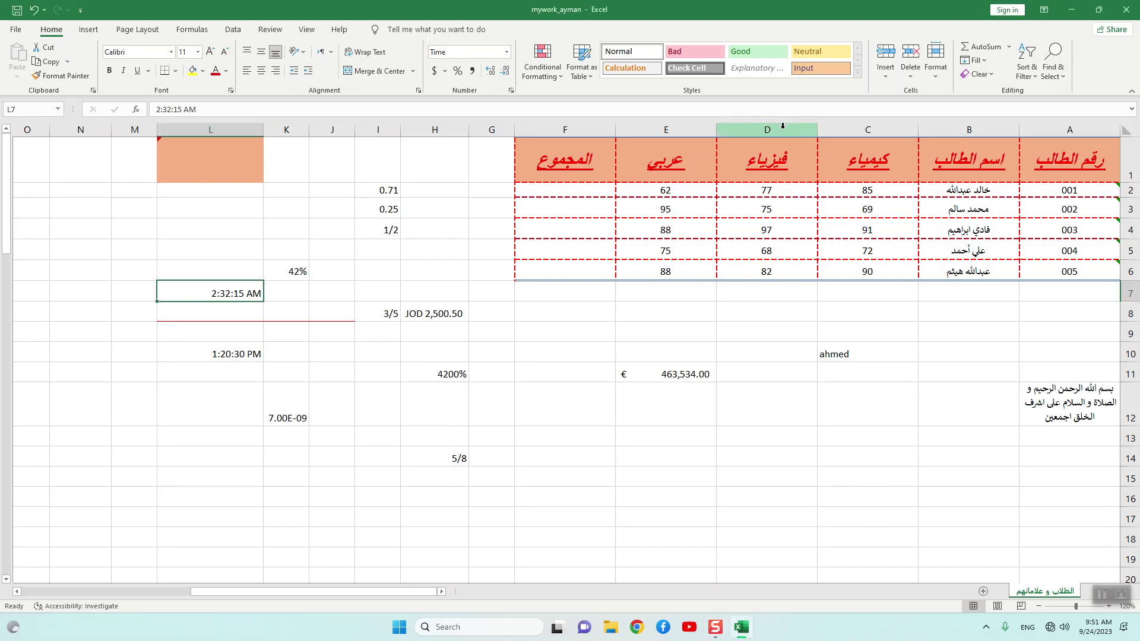
{"action": "right_click", "coordinate": [784, 131]}
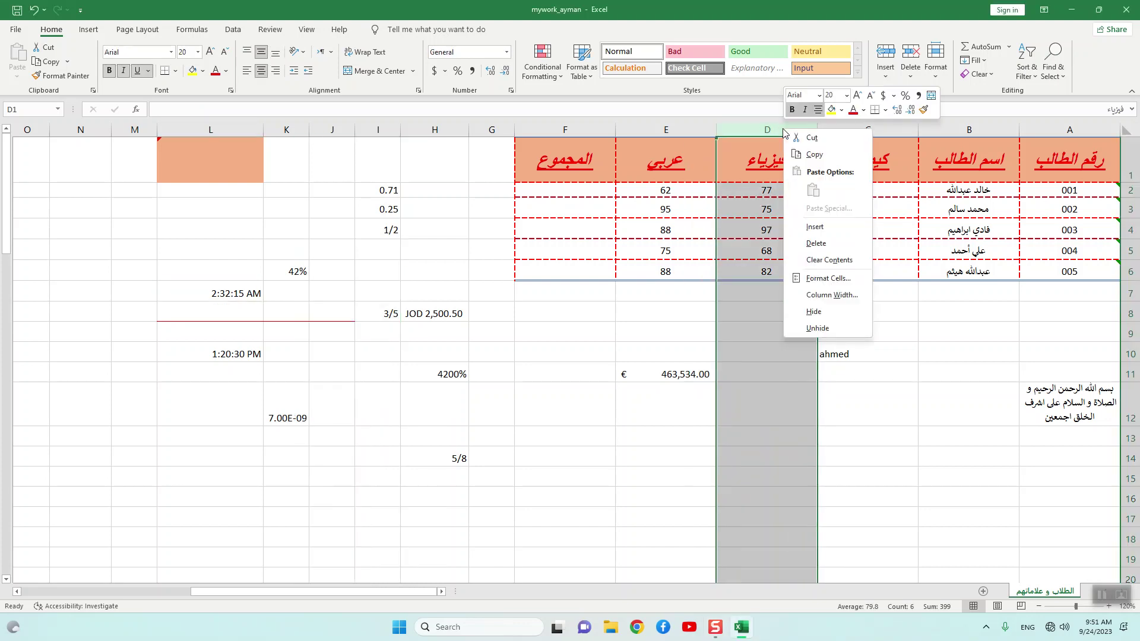
{"action": "left_click", "coordinate": [816, 227]}
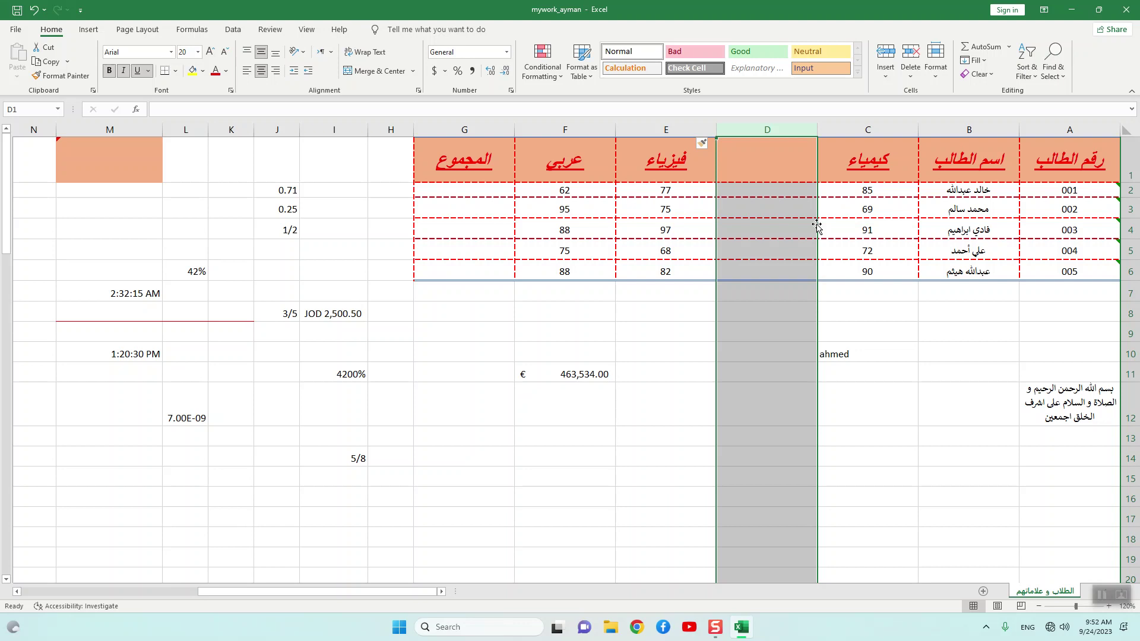
{"action": "left_click", "coordinate": [1124, 230]}
{"action": "right_click", "coordinate": [1123, 230]}
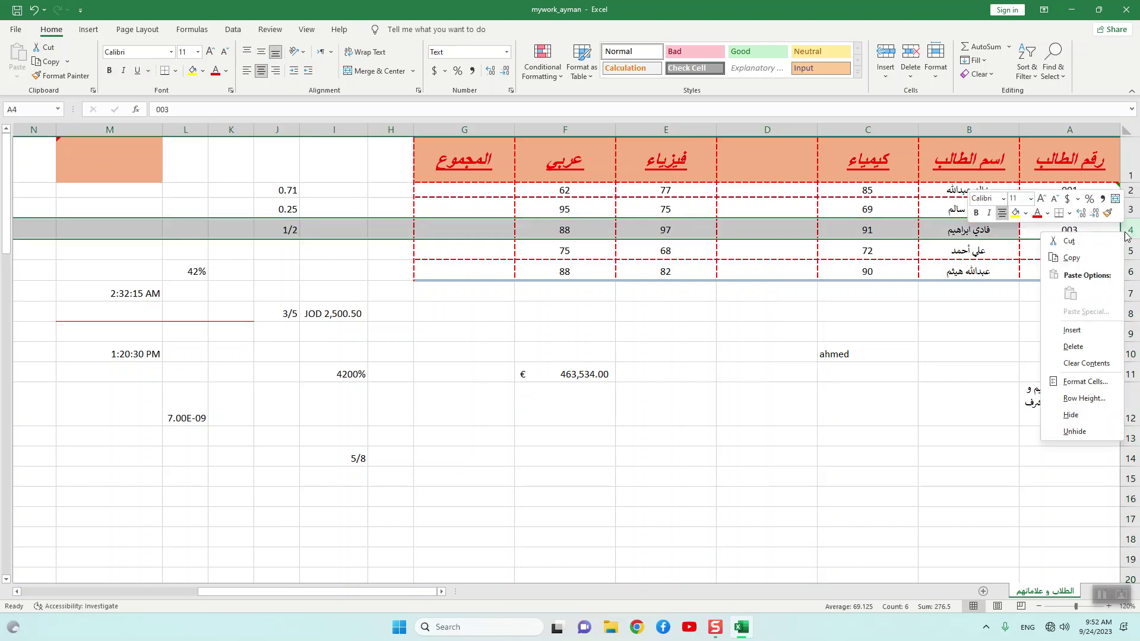
{"action": "left_click", "coordinate": [1093, 330]}
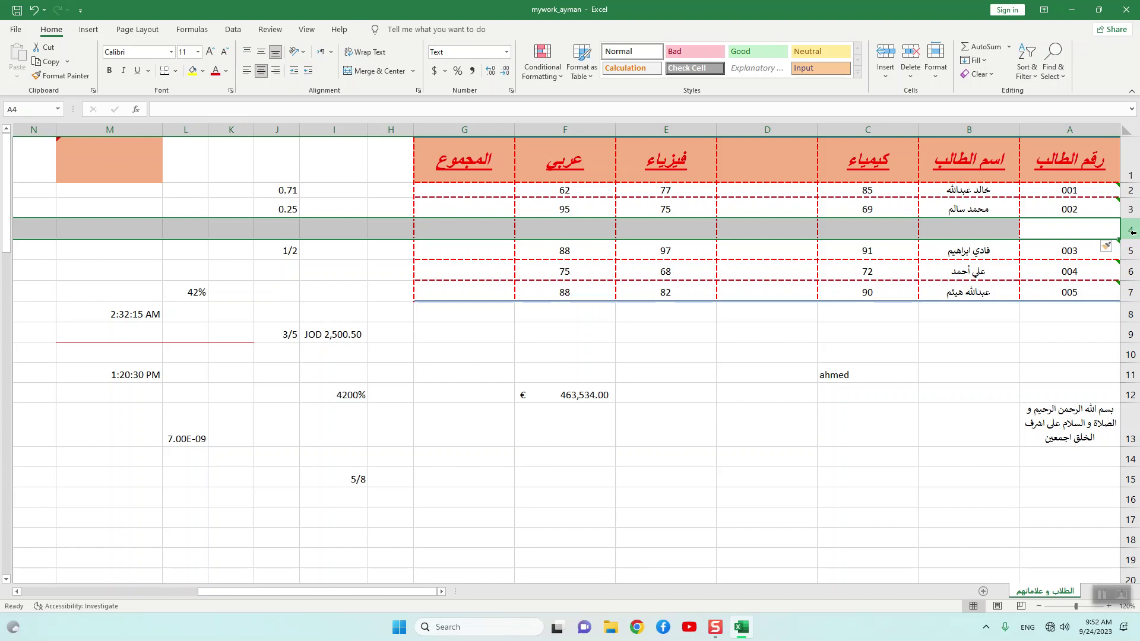
Delete the empty row 4 and the empty column D from the student grades sheet.
{"action": "right_click", "coordinate": [1131, 235]}
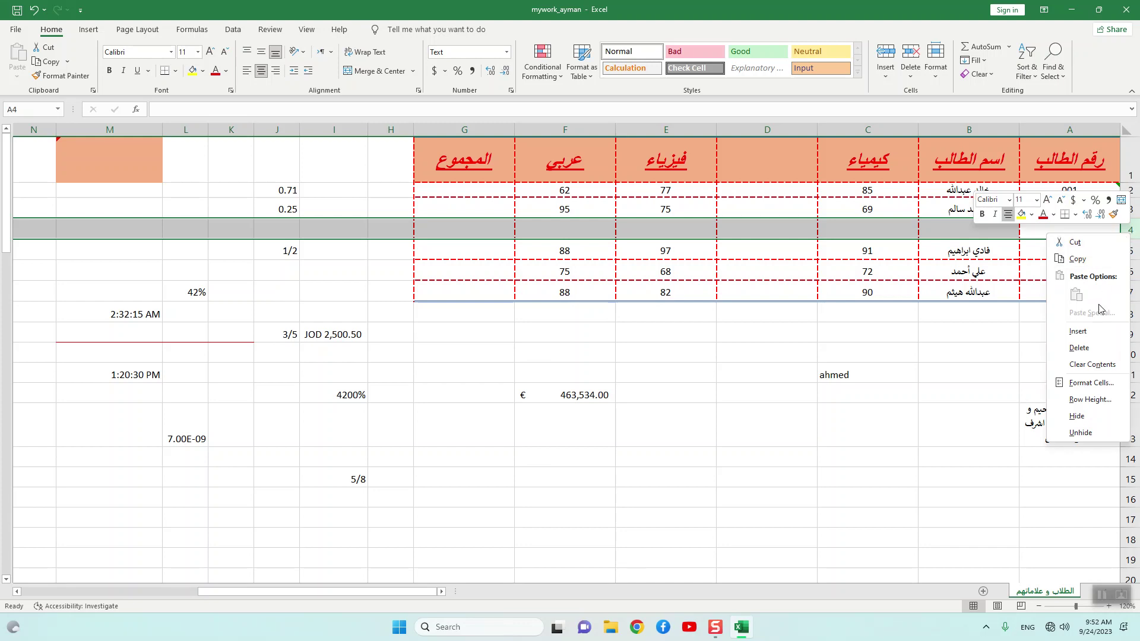
{"action": "left_click", "coordinate": [1089, 348]}
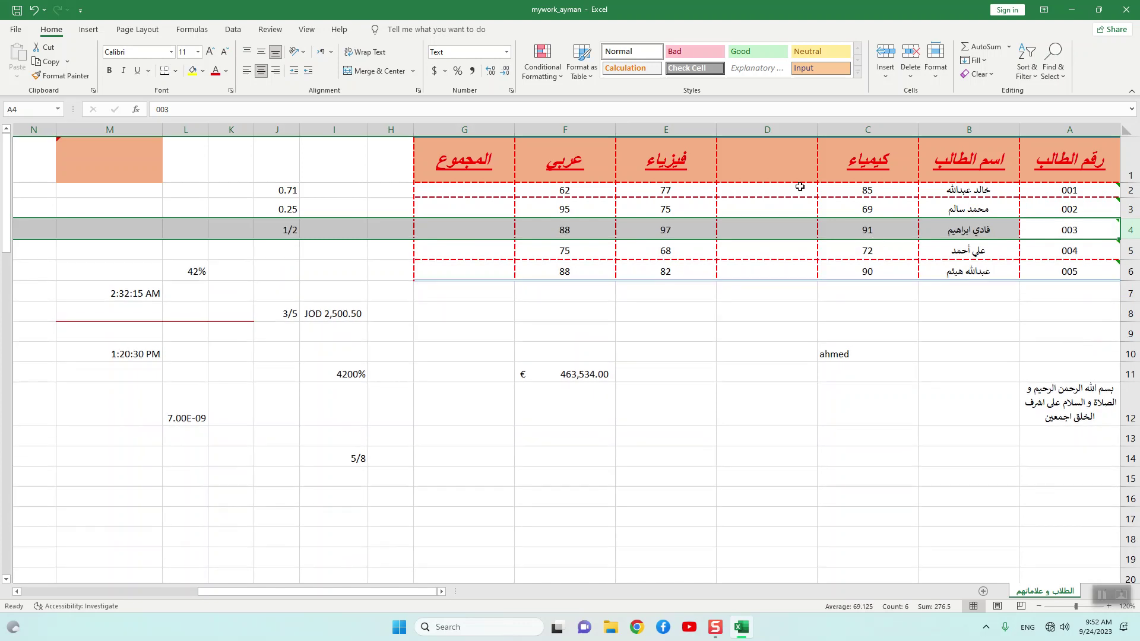
{"action": "left_click", "coordinate": [760, 127]}
{"action": "right_click", "coordinate": [759, 127]}
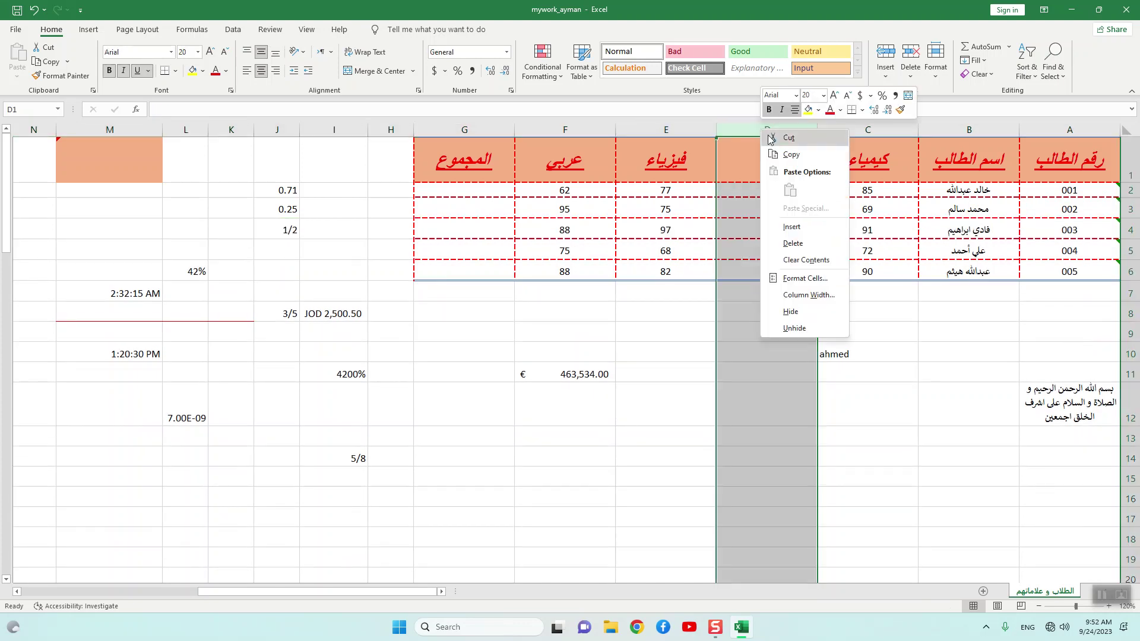
{"action": "left_click", "coordinate": [789, 243]}
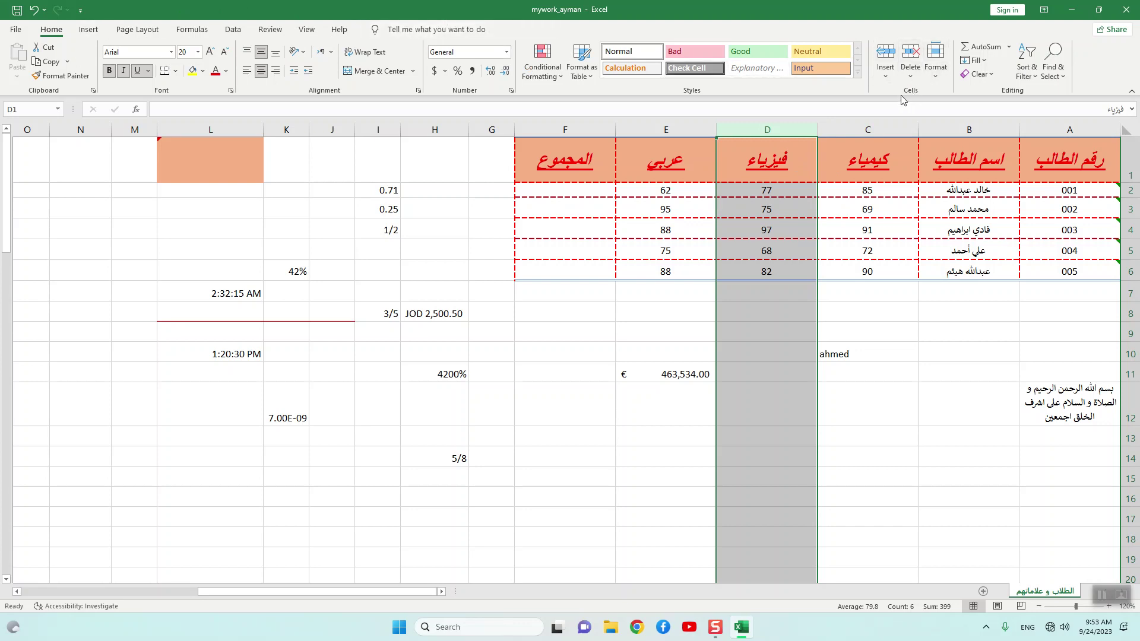
Insert a new sheet column between كيمياء and فيزياء, plus a new sheet row between rows 3 and 4.
{"action": "left_click", "coordinate": [885, 77]}
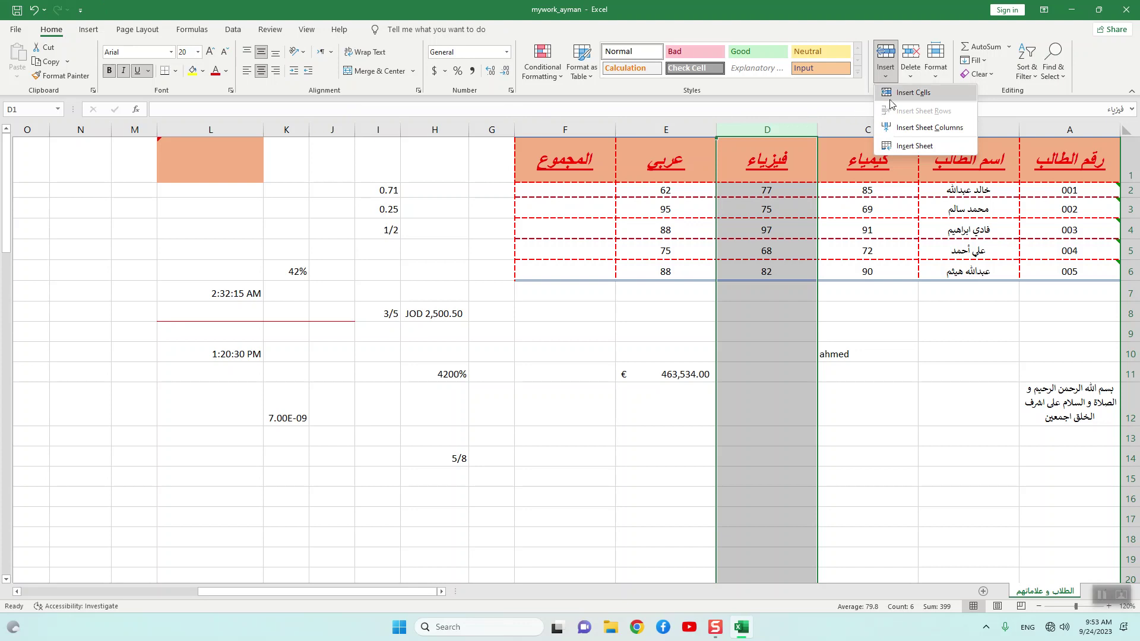
{"action": "left_click", "coordinate": [907, 132]}
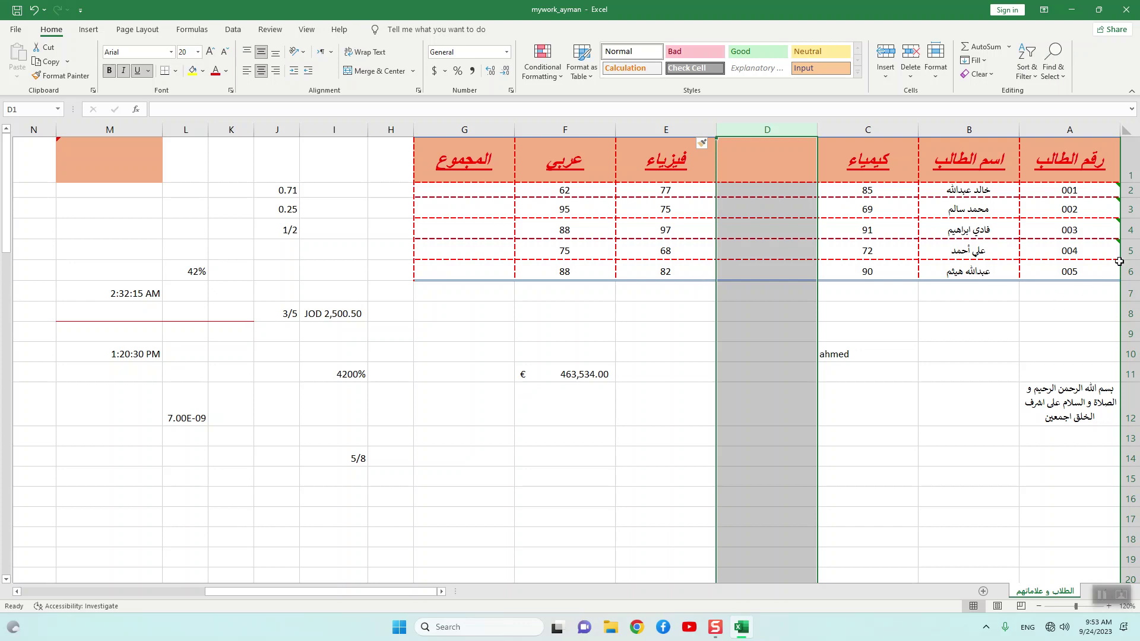
{"action": "left_click", "coordinate": [1132, 229]}
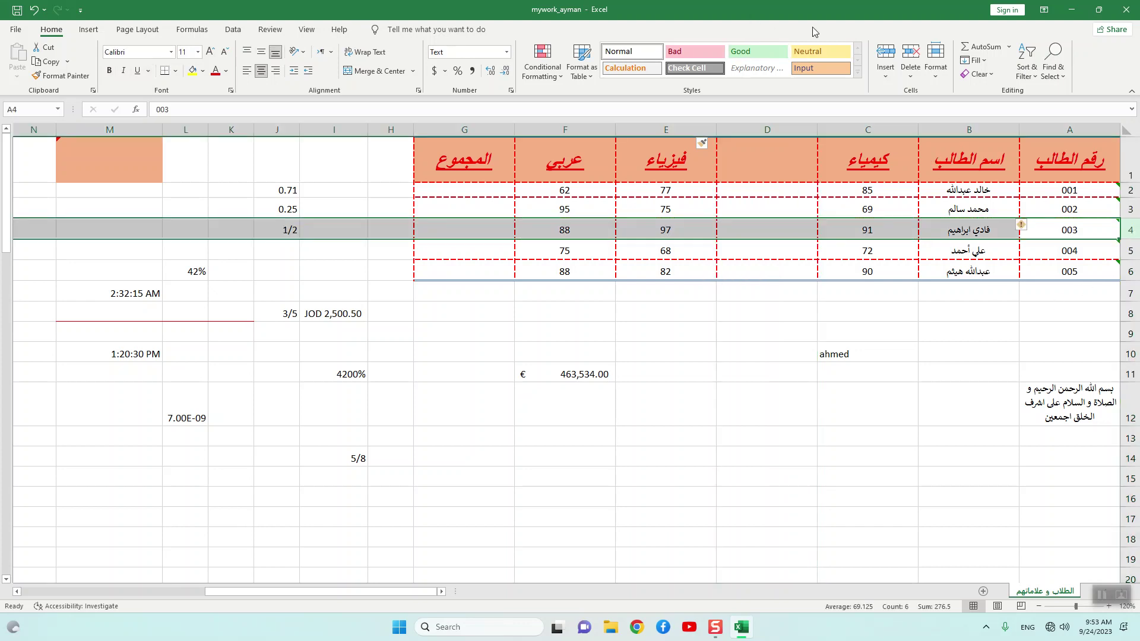
{"action": "left_click", "coordinate": [890, 76]}
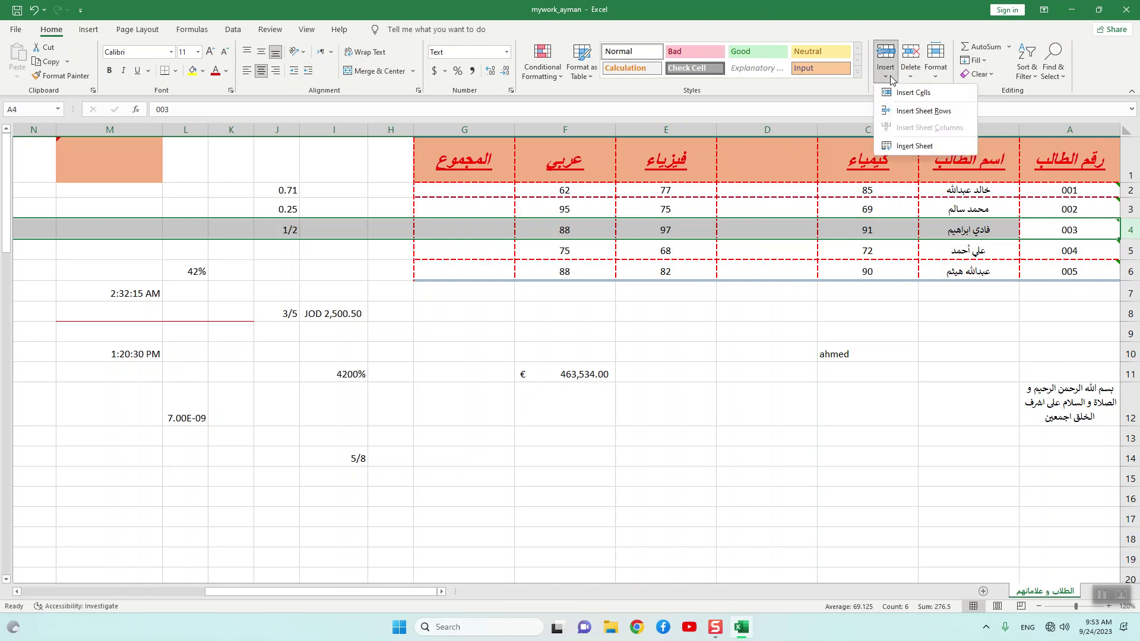
{"action": "left_click", "coordinate": [905, 114]}
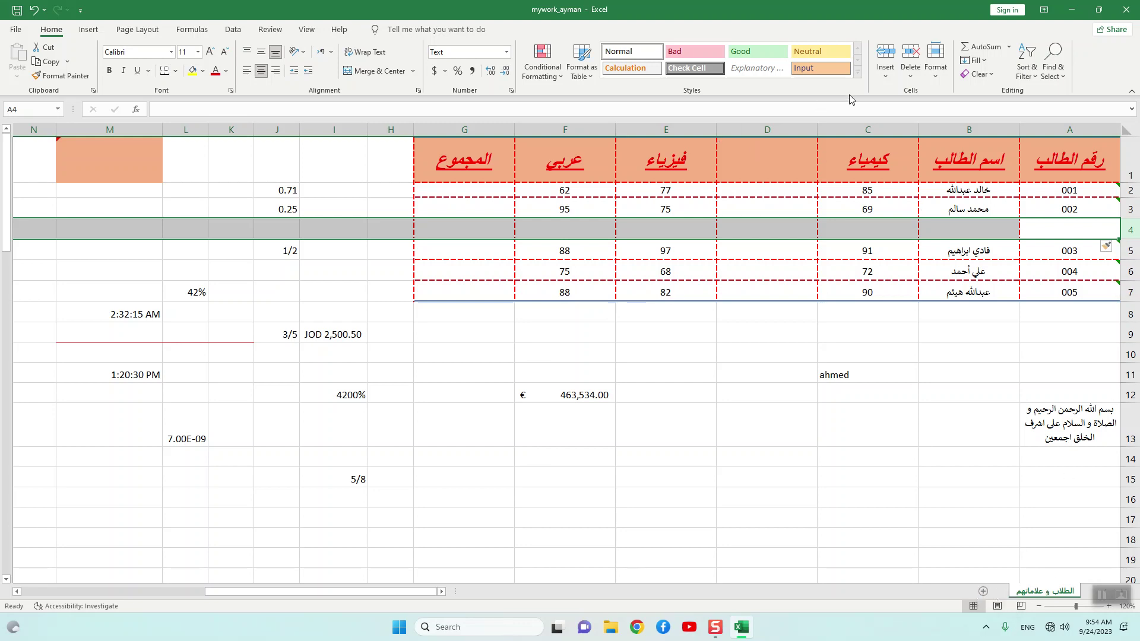
Insert a new worksheet and set its direction to right-to-left.
{"action": "left_click", "coordinate": [892, 80]}
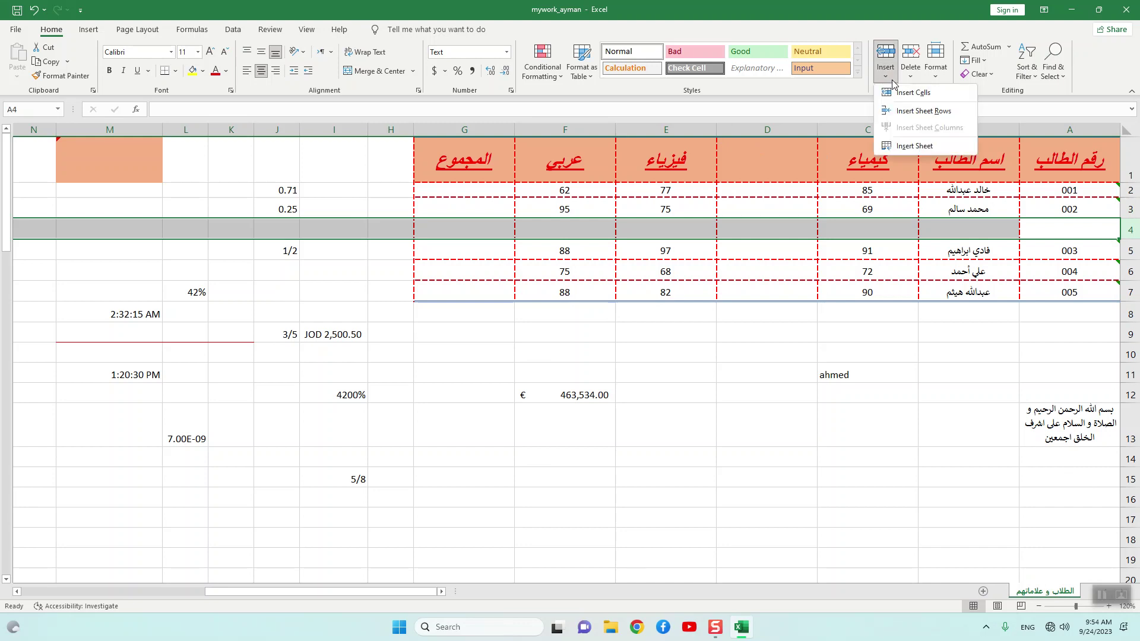
{"action": "left_click", "coordinate": [916, 148]}
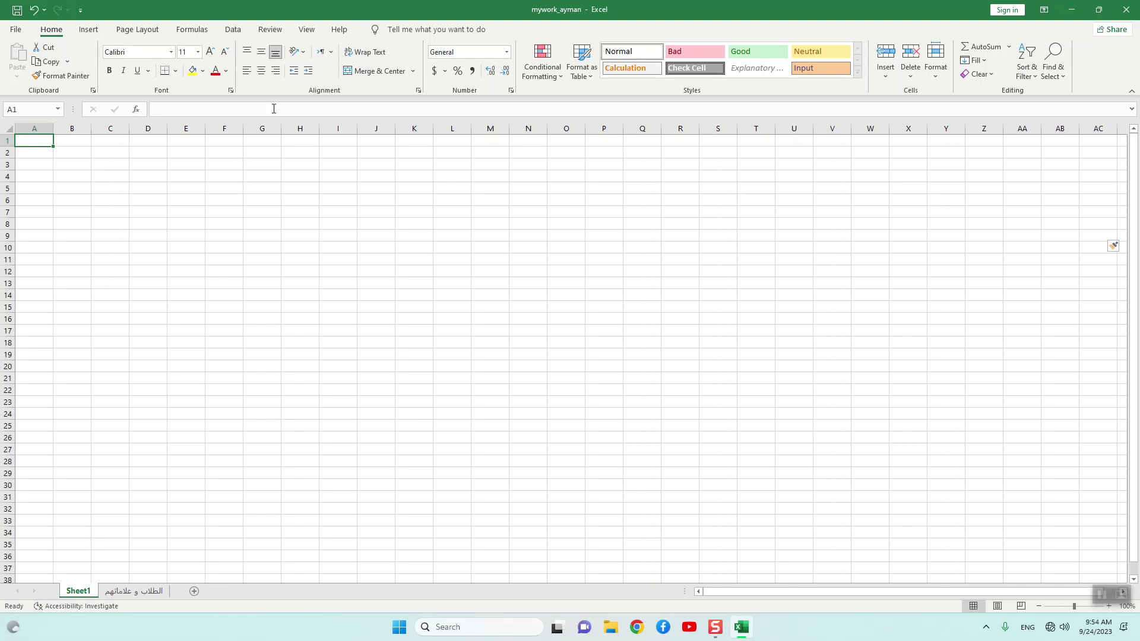
{"action": "left_click", "coordinate": [137, 30]}
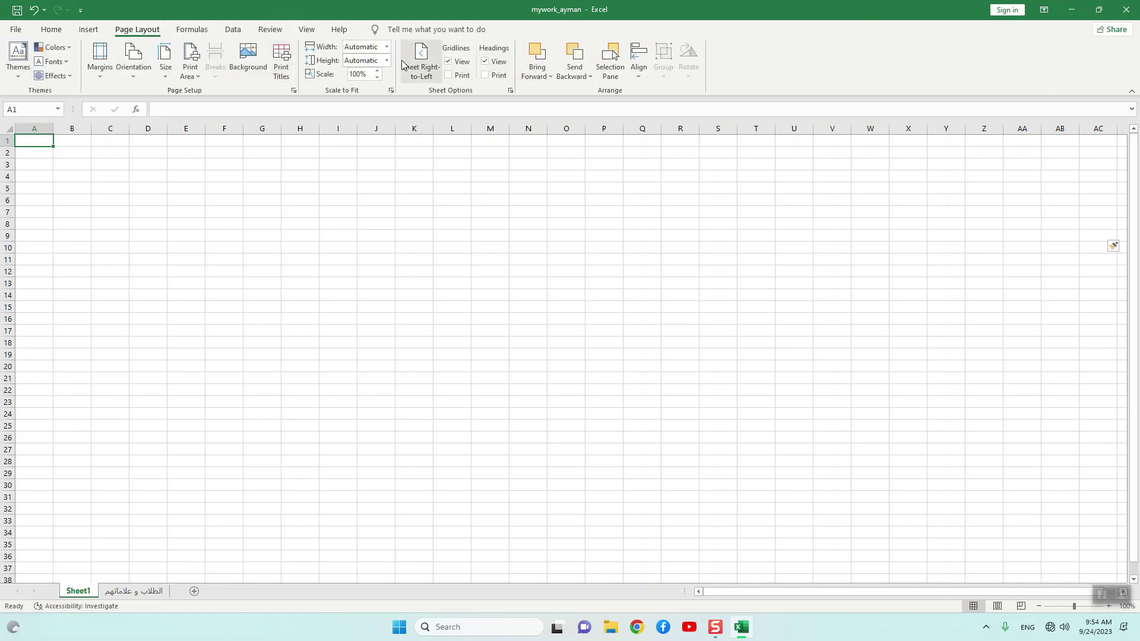
{"action": "left_click", "coordinate": [421, 61]}
Delete the empty sheet column between كيمياء and فيزياء and the empty sheet row 4 on the الطلاب و علاماتهم sheet.
{"action": "left_click", "coordinate": [992, 590]}
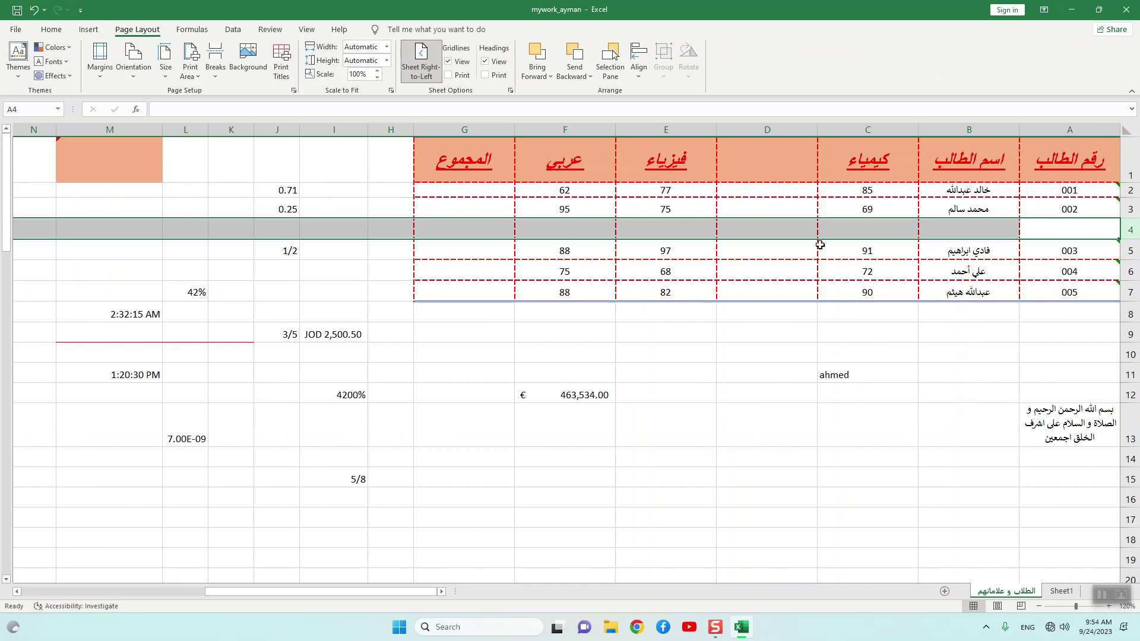
{"action": "left_click", "coordinate": [785, 129]}
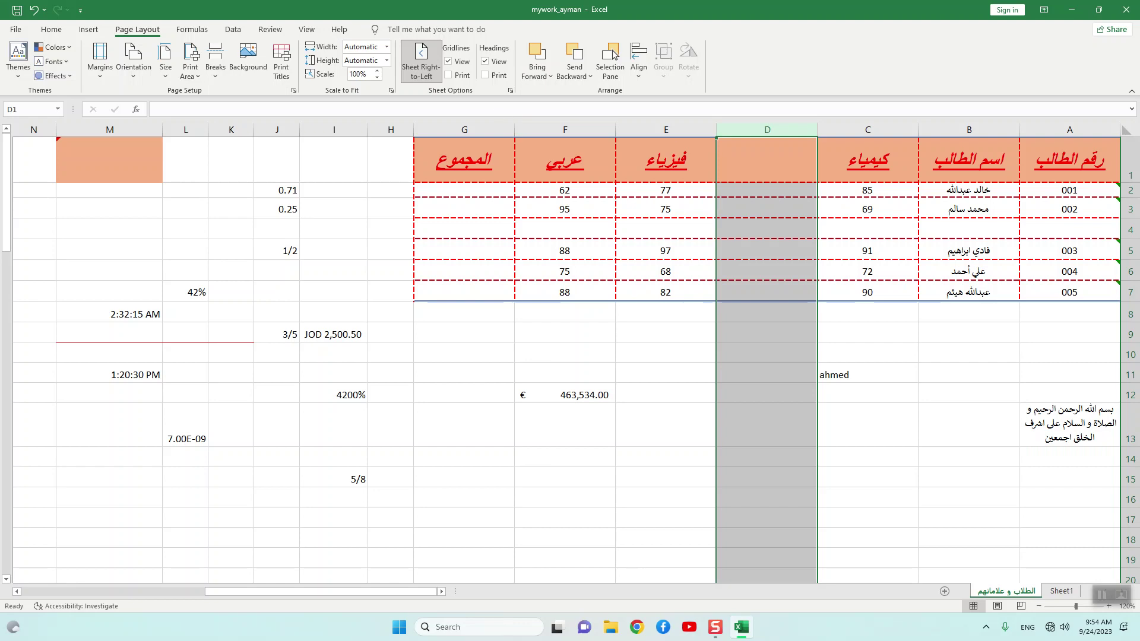
{"action": "left_click", "coordinate": [51, 31]}
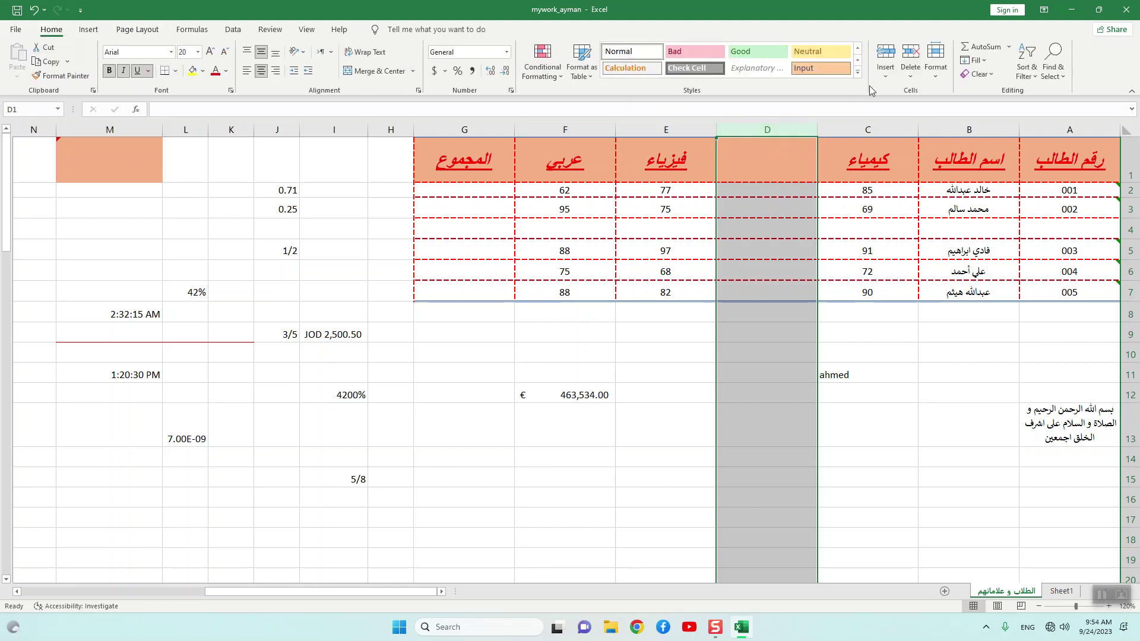
{"action": "left_click", "coordinate": [918, 78]}
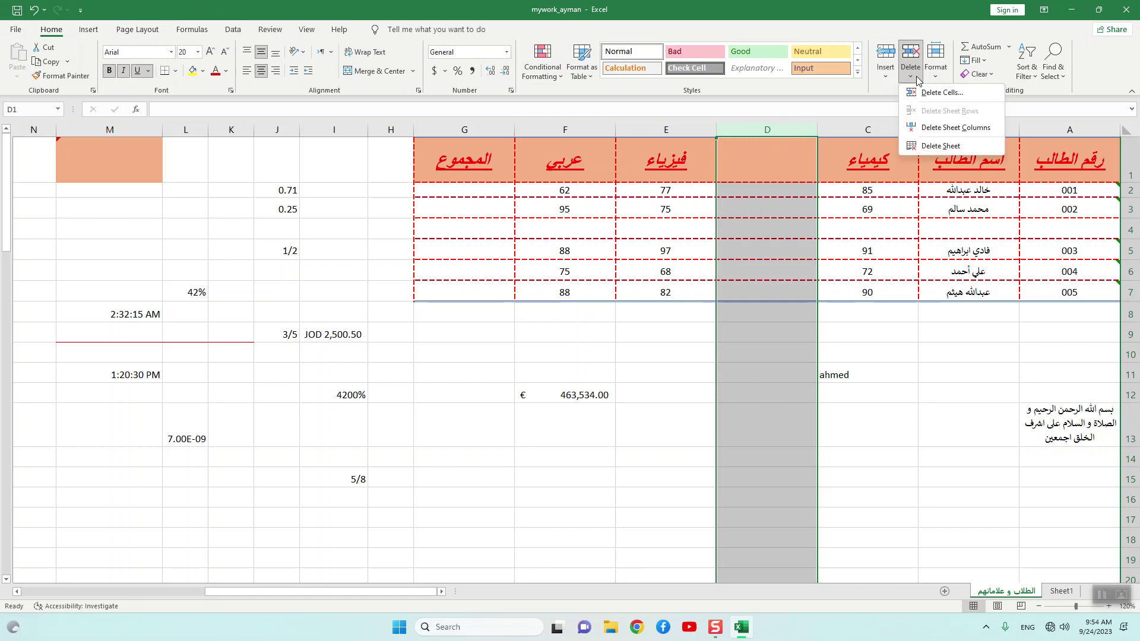
{"action": "left_click", "coordinate": [940, 132]}
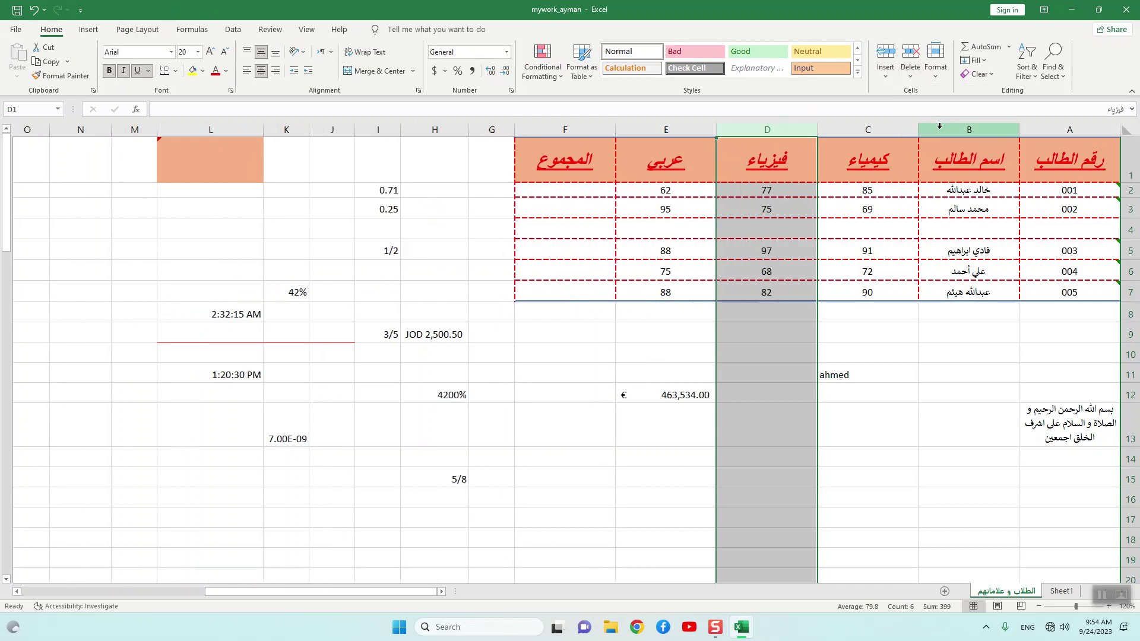
{"action": "left_click", "coordinate": [1130, 230]}
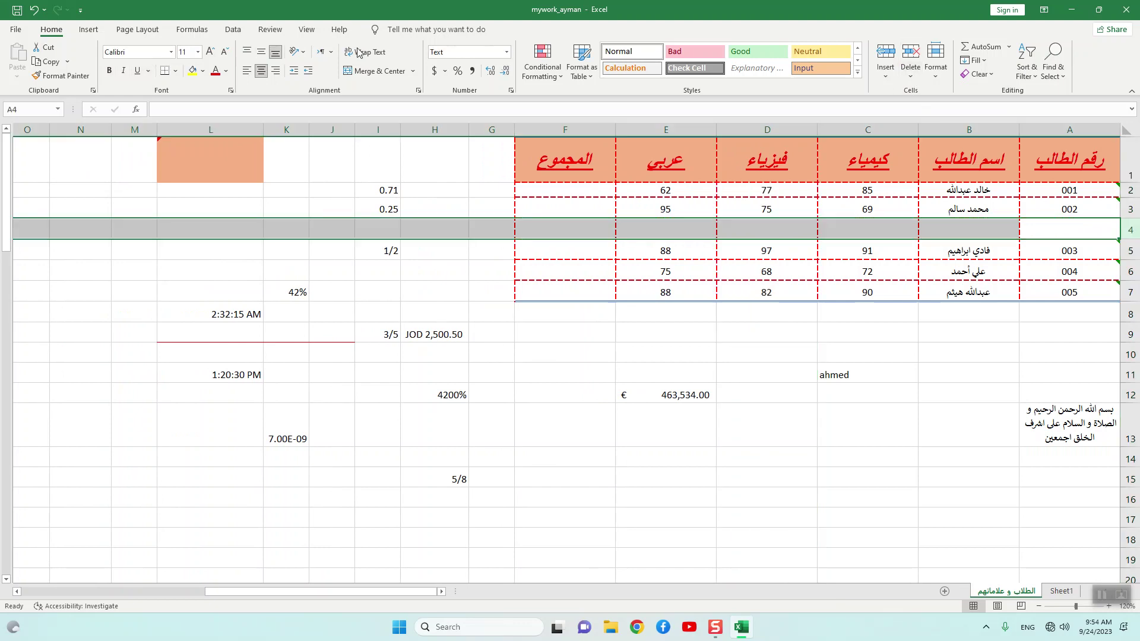
{"action": "left_click", "coordinate": [907, 76]}
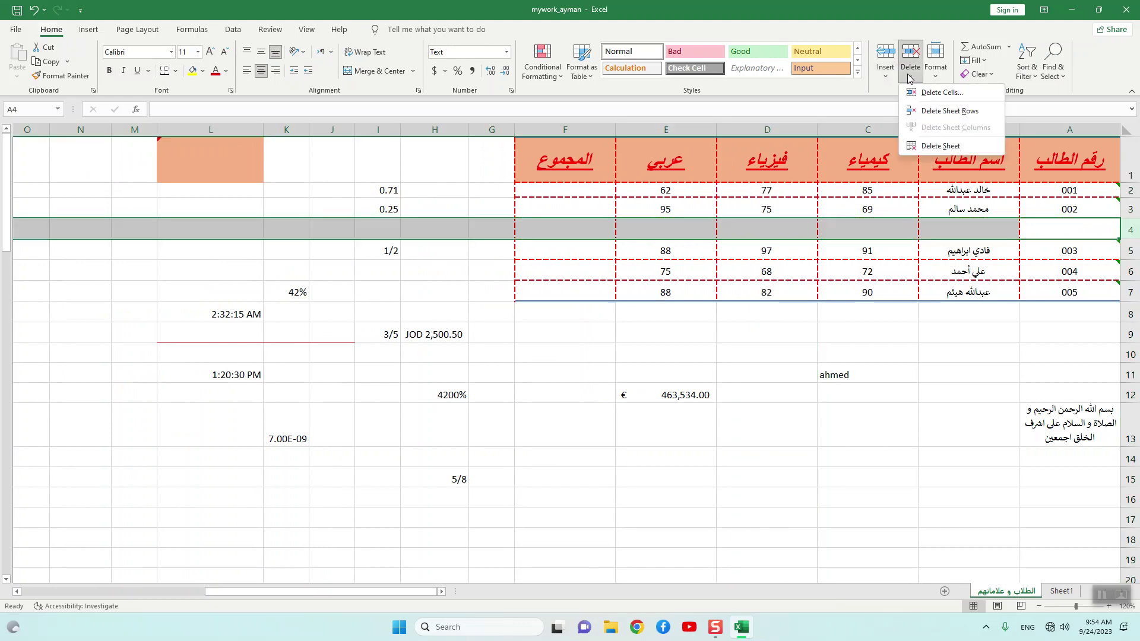
{"action": "left_click", "coordinate": [949, 112]}
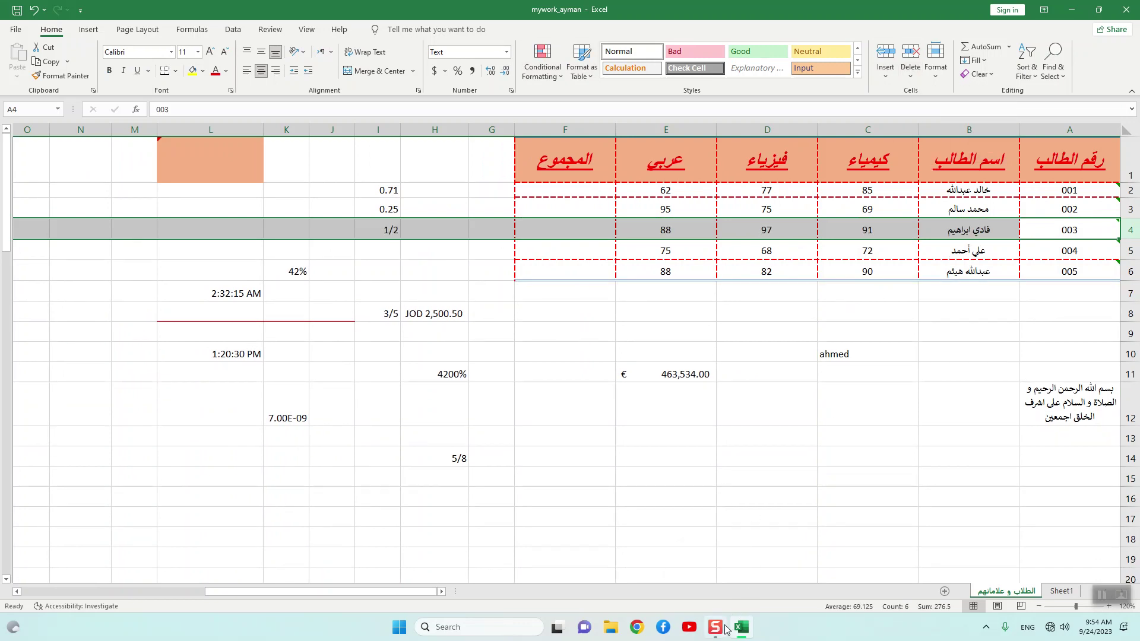
{"action": "mouse_move", "coordinate": [717, 632]}
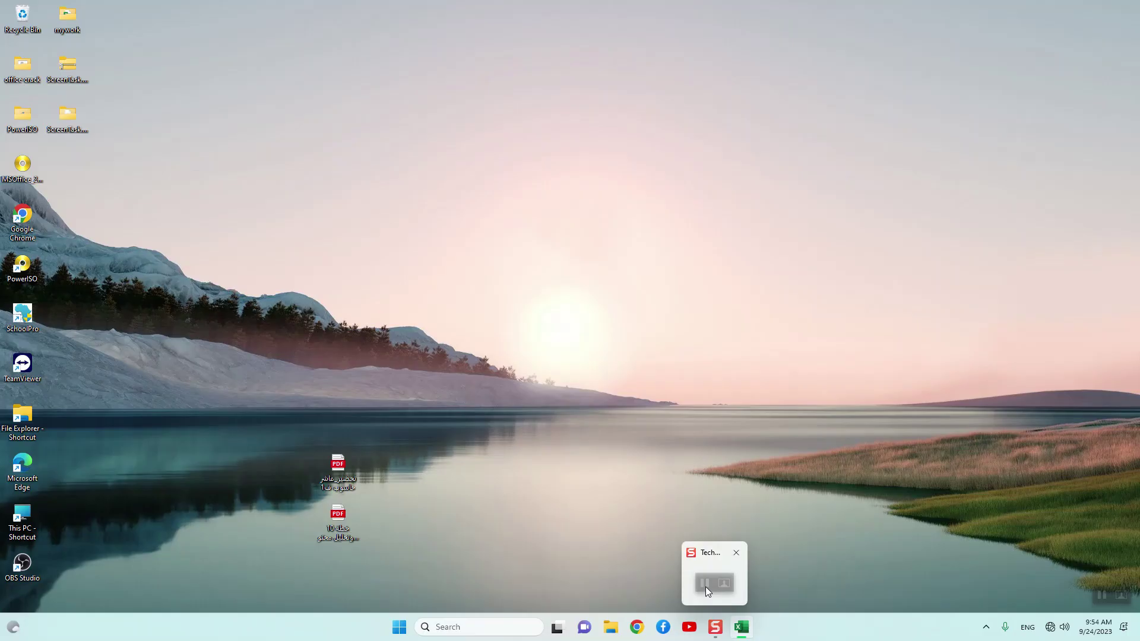
{"action": "left_click", "coordinate": [705, 587]}
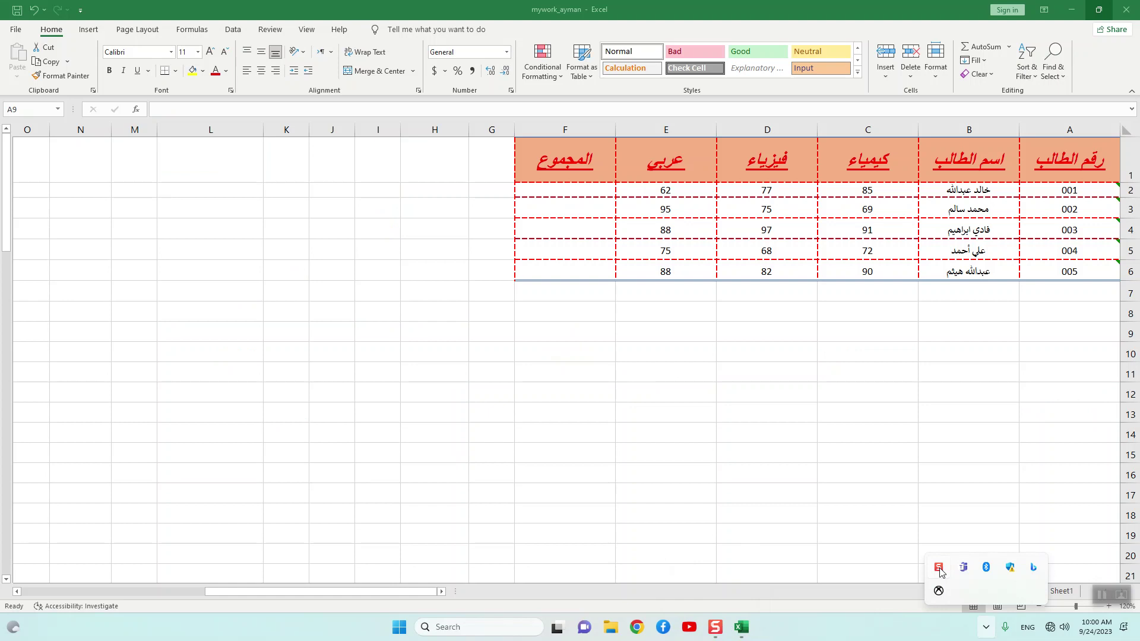
{"action": "left_click", "coordinate": [938, 569]}
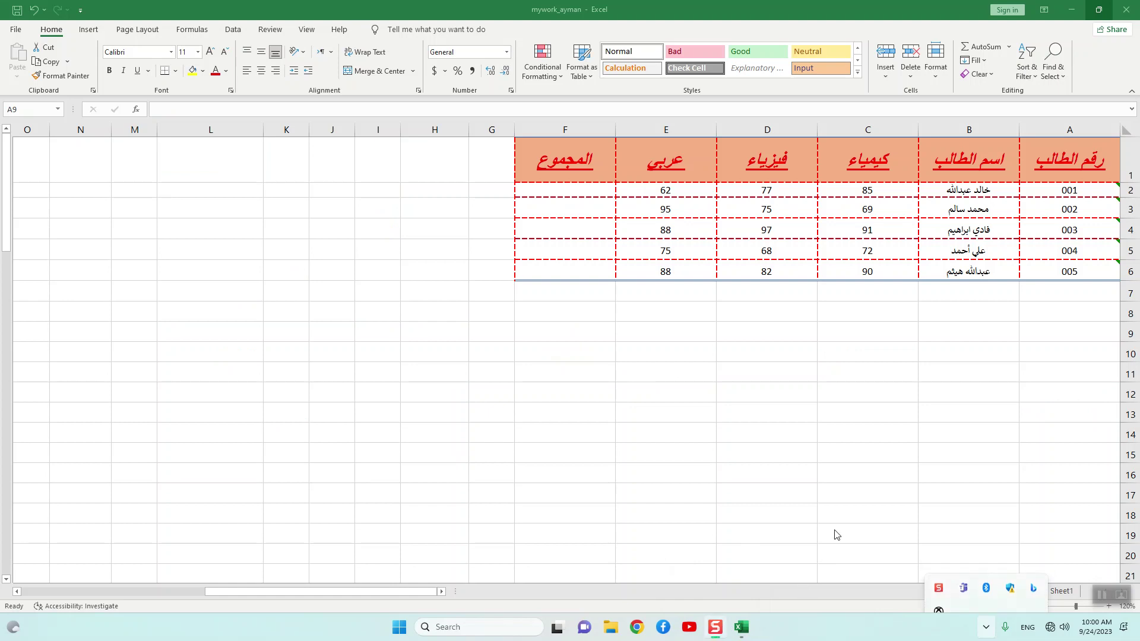
Enter the المجموع totals from typed grades: =85+77+62 in F2 and =69+75+95 in F3.
{"action": "left_click", "coordinate": [552, 190]}
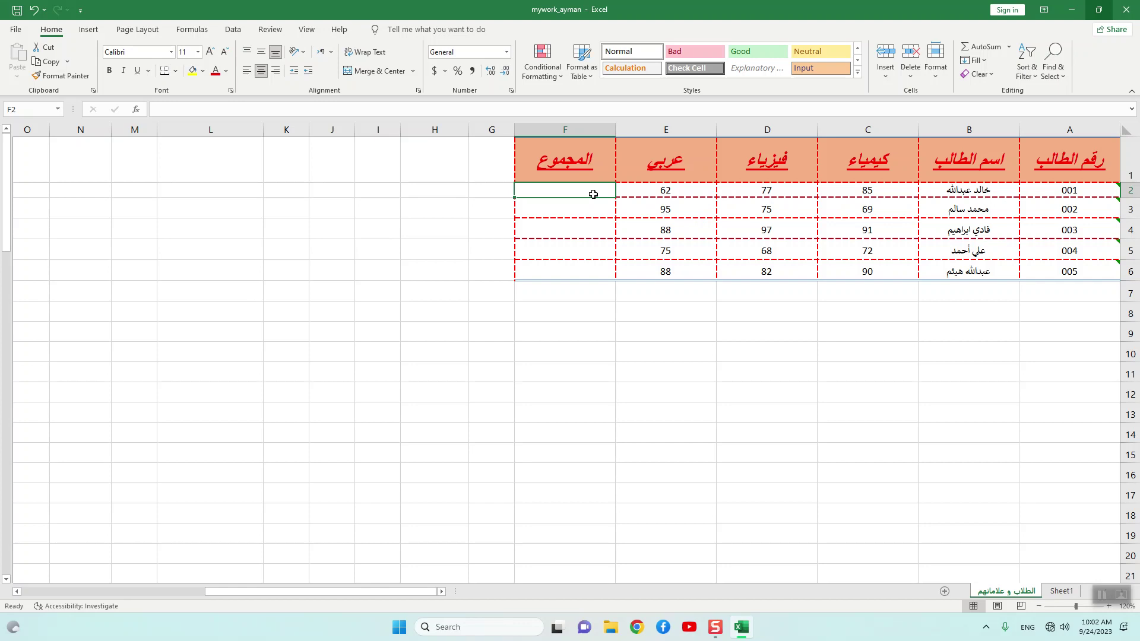
{"action": "type", "text": "="}
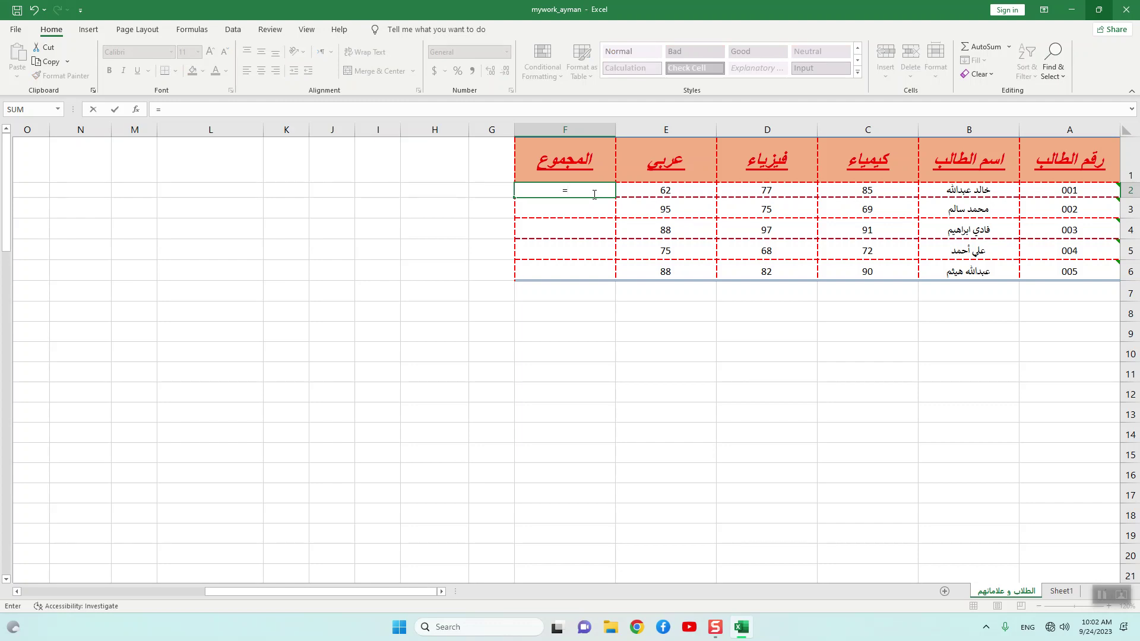
{"action": "type", "text": "85+77+62"}
{"action": "key", "text": "Return"}
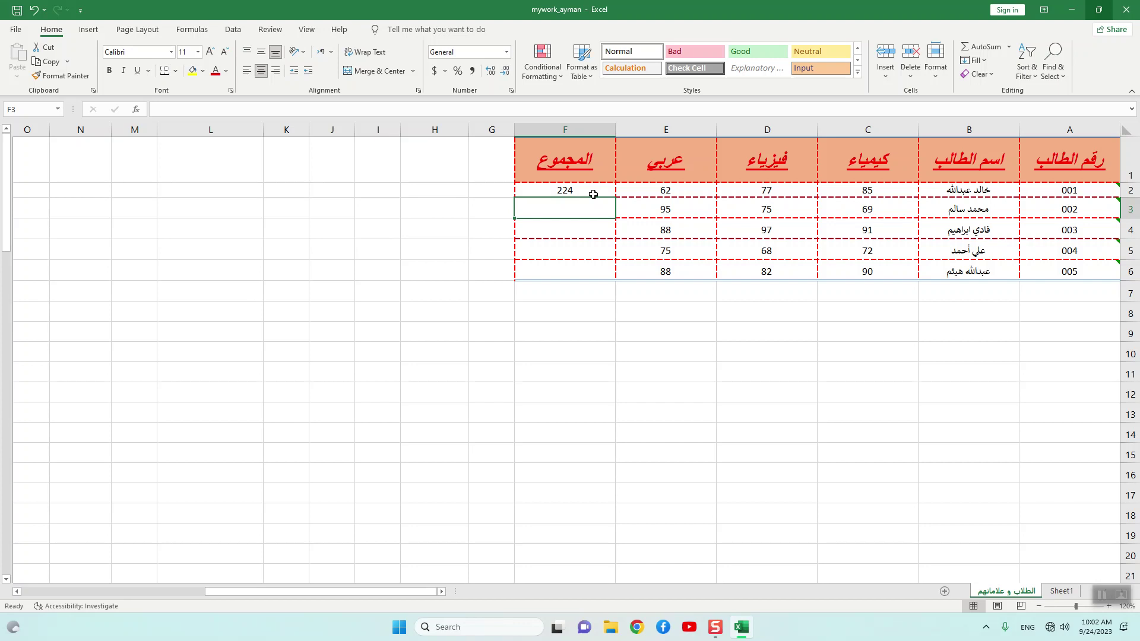
{"action": "type", "text": "="}
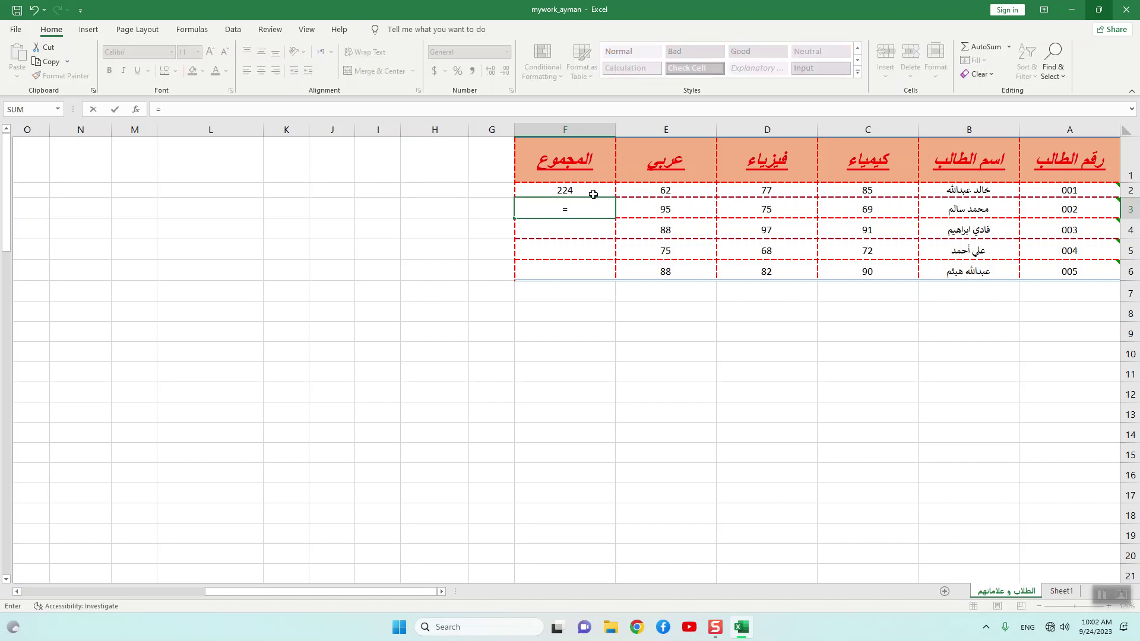
{"action": "type", "text": "69+75+95"}
{"action": "key", "text": "Return"}
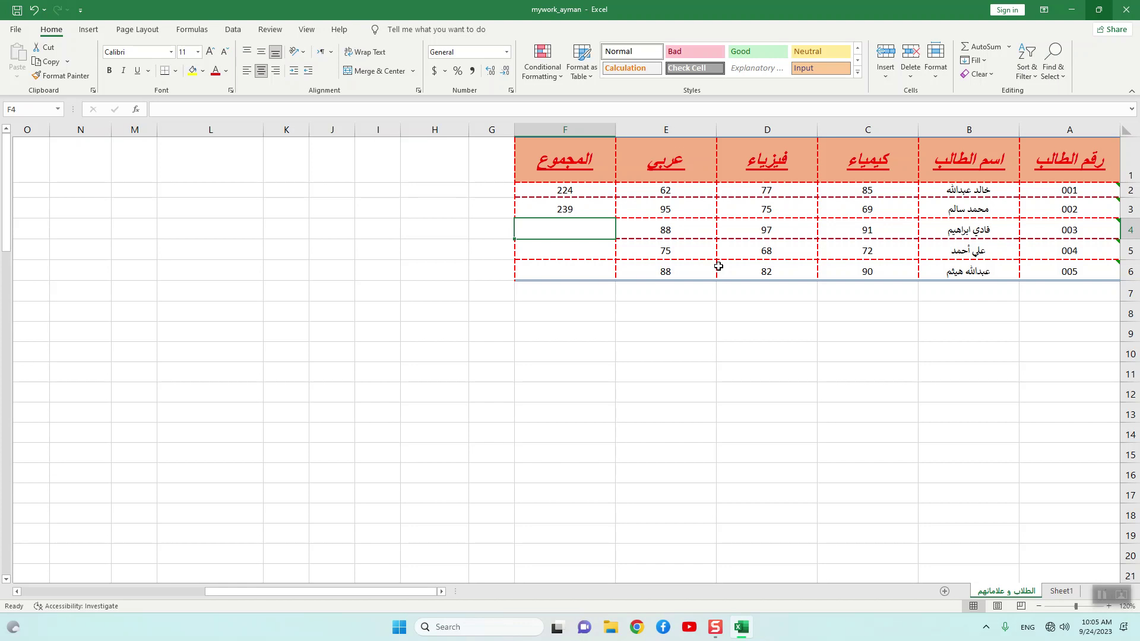
Clear the totals in cells F2 and F3 of the المجموع column.
{"action": "left_click", "coordinate": [599, 194]}
{"action": "key", "text": "Delete"}
{"action": "key", "text": "Down"}
{"action": "key", "text": "Delete"}
{"action": "left_click", "coordinate": [590, 196]}
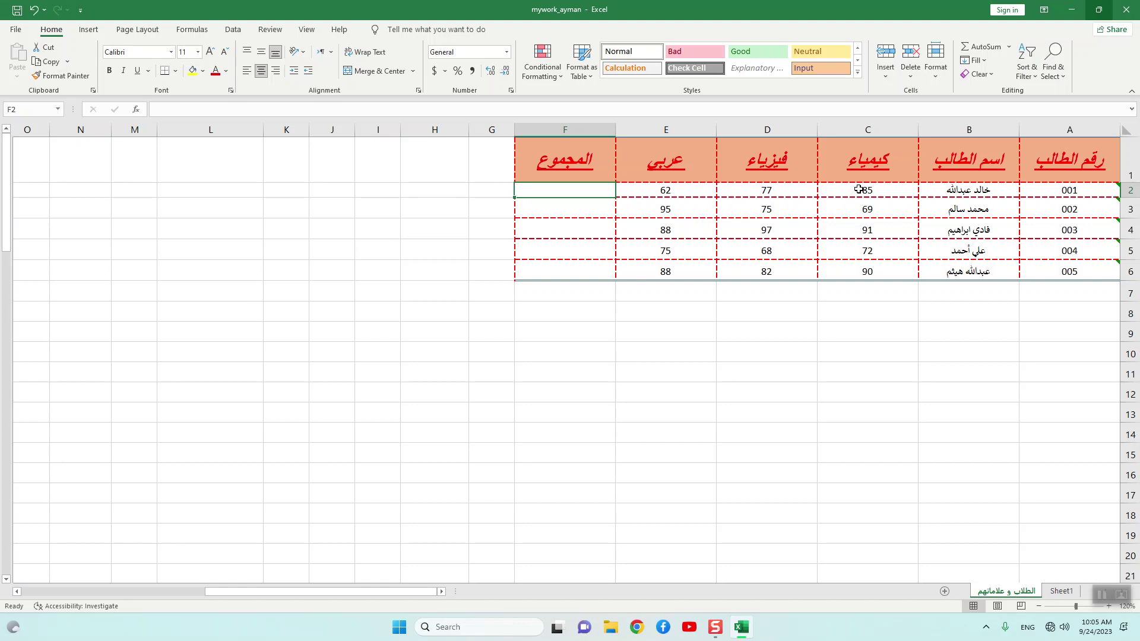
Undo the clearing of the two totals and examine the formula in F2 without changing it.
{"action": "key", "text": "ctrl+z"}
{"action": "left_click", "coordinate": [223, 109]}
{"action": "left_click_drag", "start_coordinate": [223, 110], "coordinate": [134, 106]}
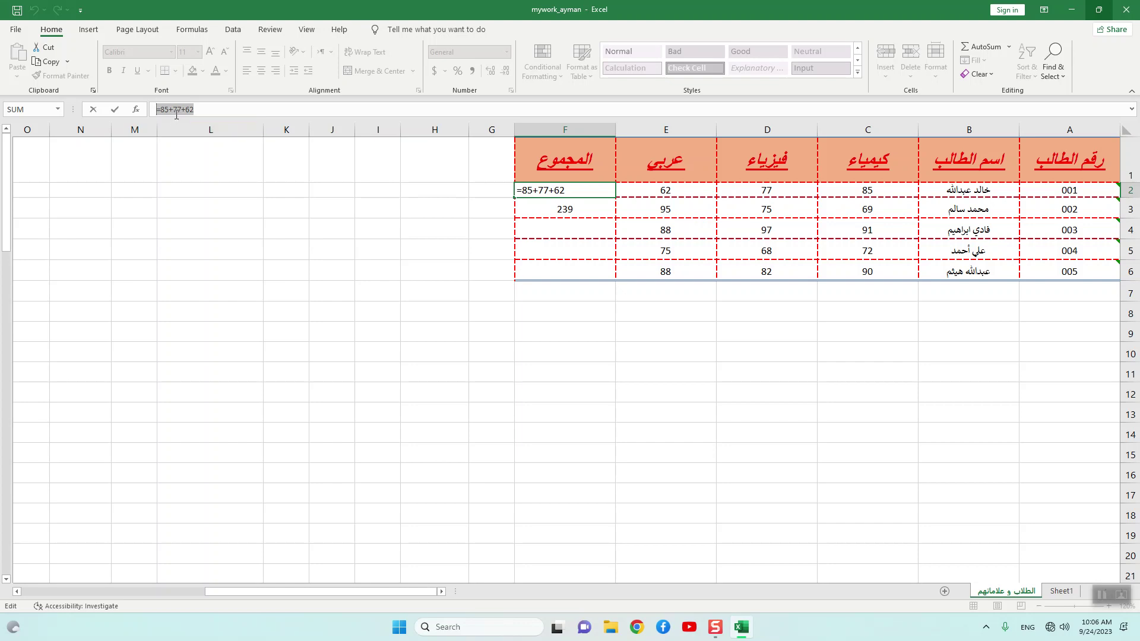
{"action": "left_click", "coordinate": [610, 203]}
{"action": "key", "text": "Escape"}
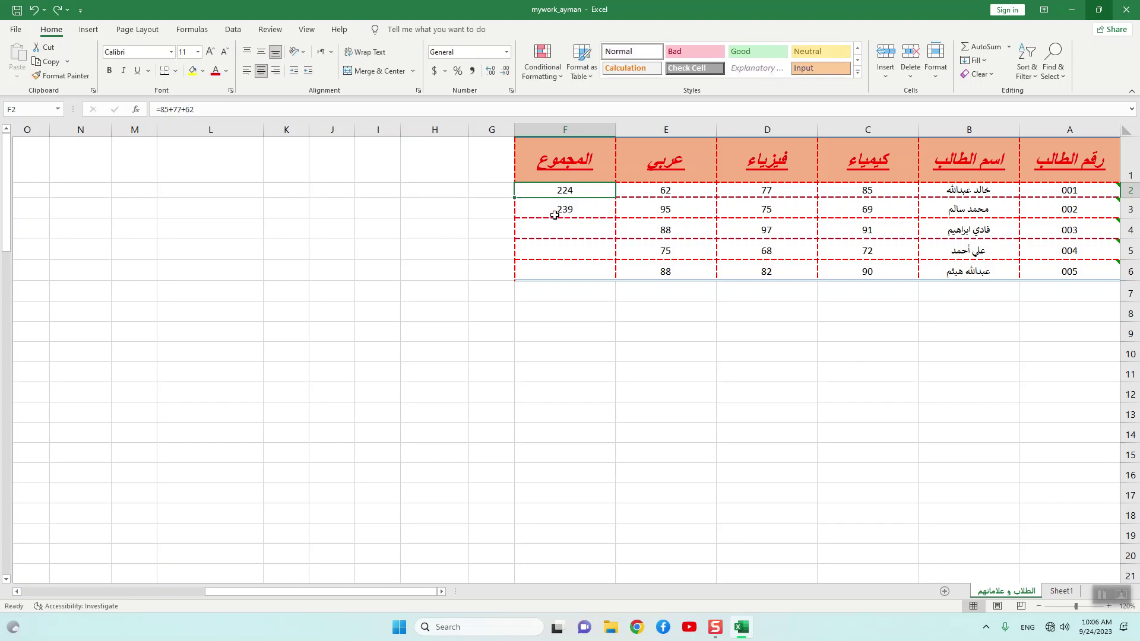
Change the فيزياء grade of student 001 in cell D2 to 80.
{"action": "left_click", "coordinate": [764, 193]}
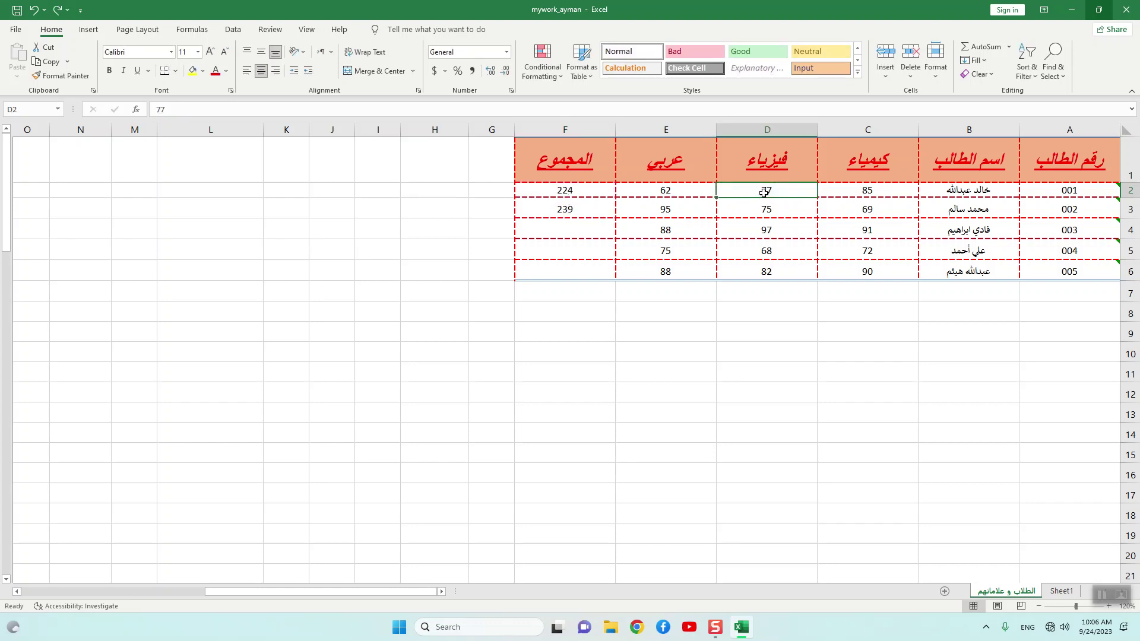
{"action": "type", "text": "80"}
{"action": "key", "text": "Return"}
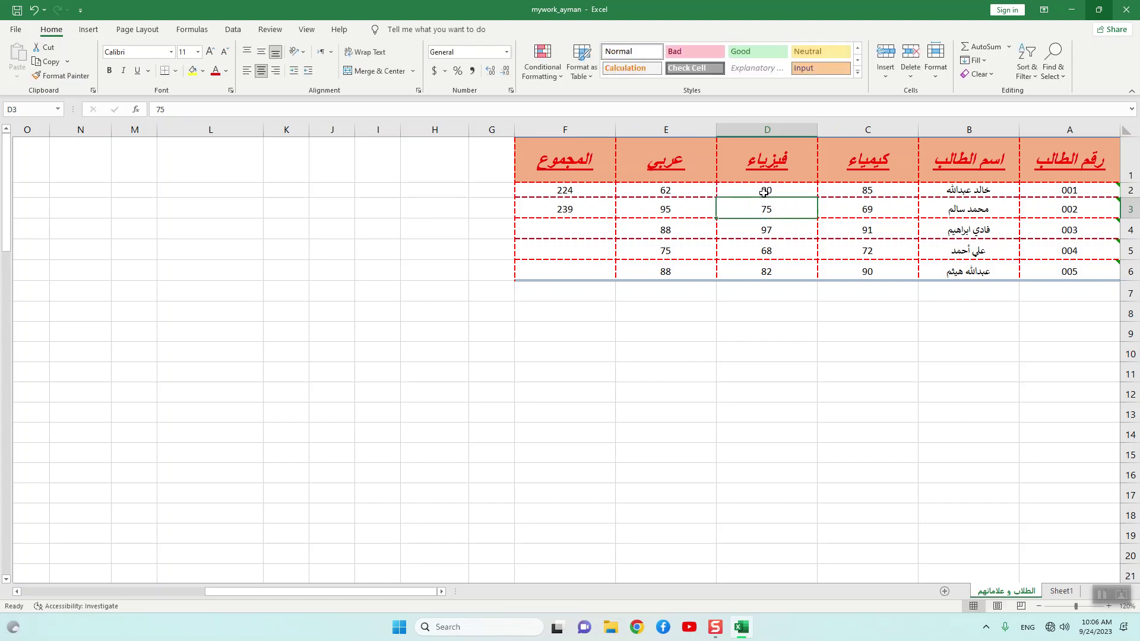
Edit the total formula in F2 to =85+80+62 so it uses the new فيزياء grade.
{"action": "left_click", "coordinate": [585, 186]}
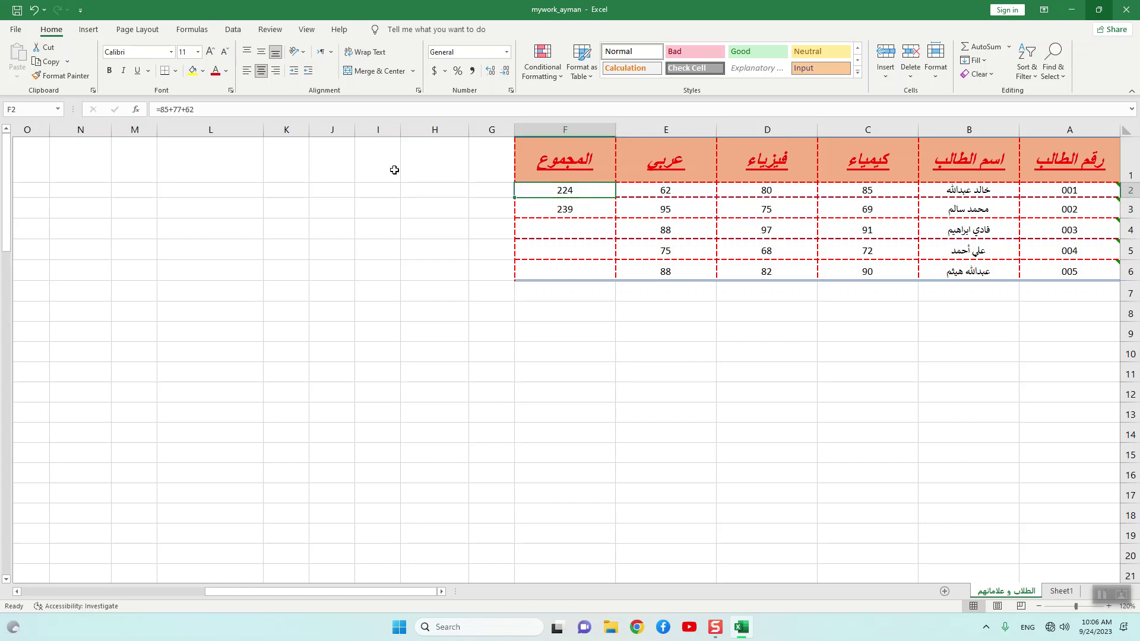
{"action": "left_click", "coordinate": [183, 111]}
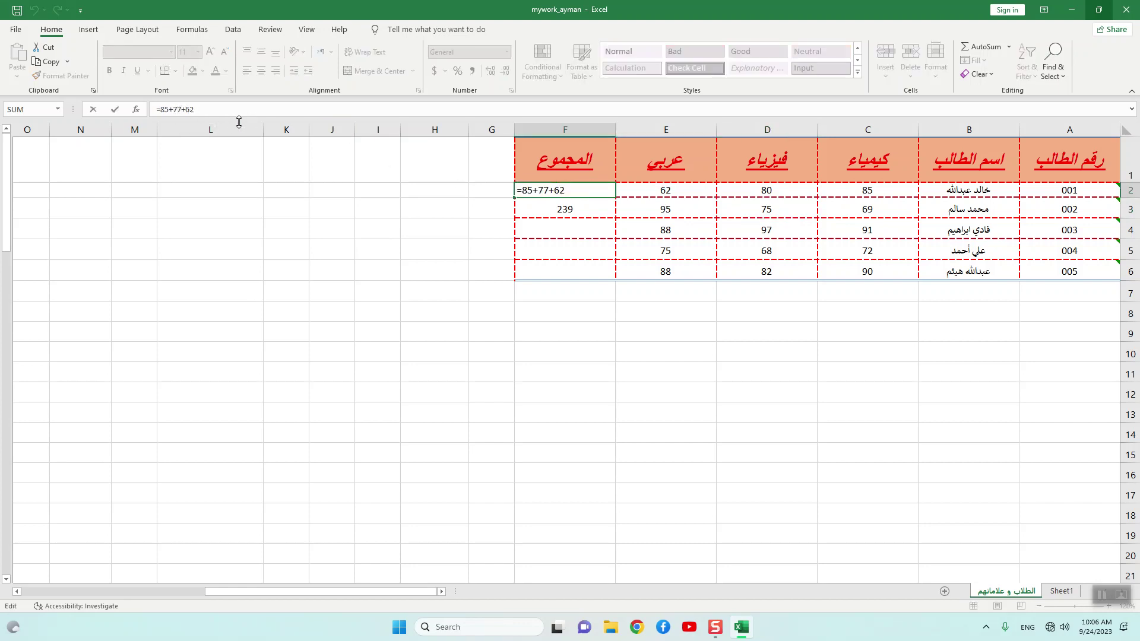
{"action": "key", "text": "shift+Left"}
{"action": "key", "text": "shift+Left"}
{"action": "type", "text": "80"}
{"action": "key", "text": "Return"}
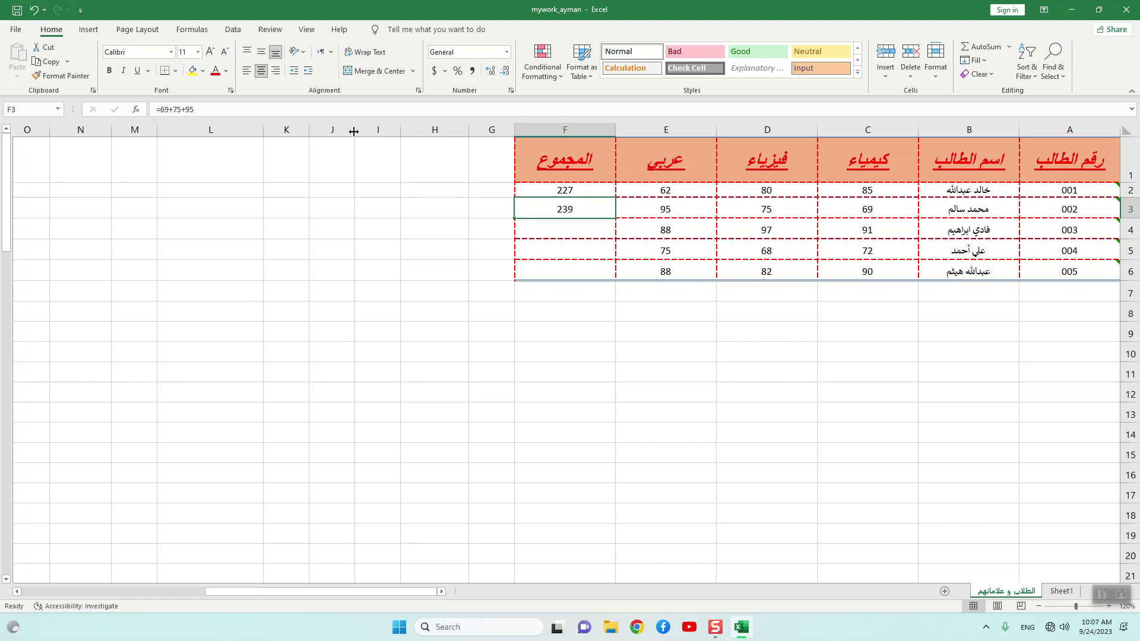
Delete the typed-number formulas from cells F2 and F3.
{"action": "left_click", "coordinate": [535, 189]}
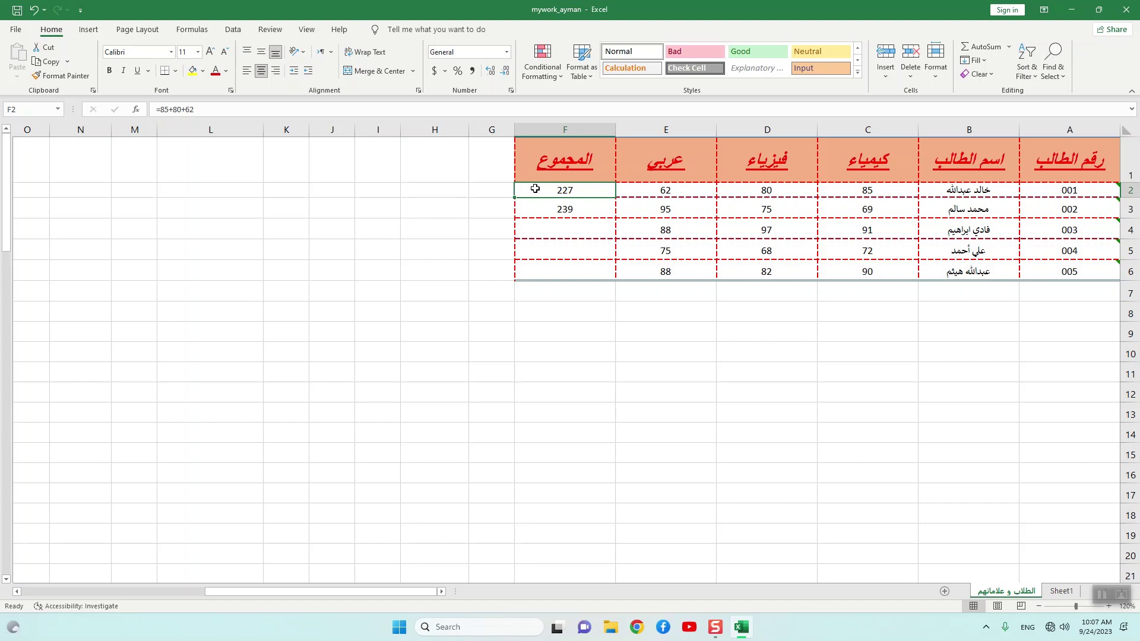
{"action": "key", "text": "Delete"}
{"action": "key", "text": "Down"}
{"action": "key", "text": "Delete"}
Enter the total in F2 with cell references to the three grades, as =C2+D2+E2.
{"action": "left_click", "coordinate": [535, 188]}
{"action": "type", "text": "="}
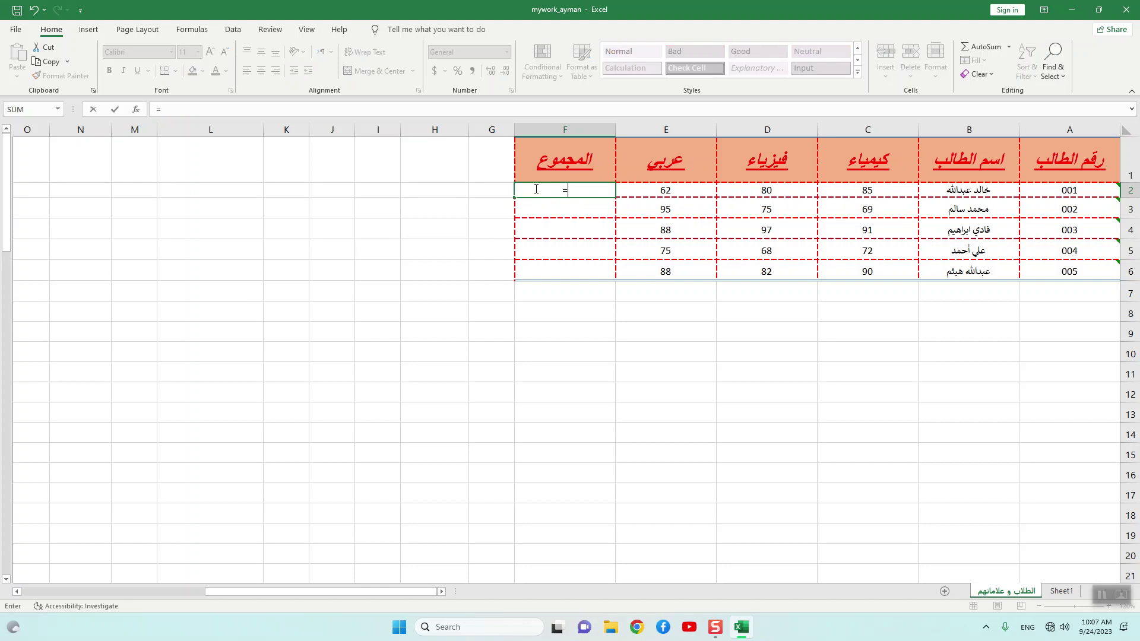
{"action": "left_click", "coordinate": [890, 190]}
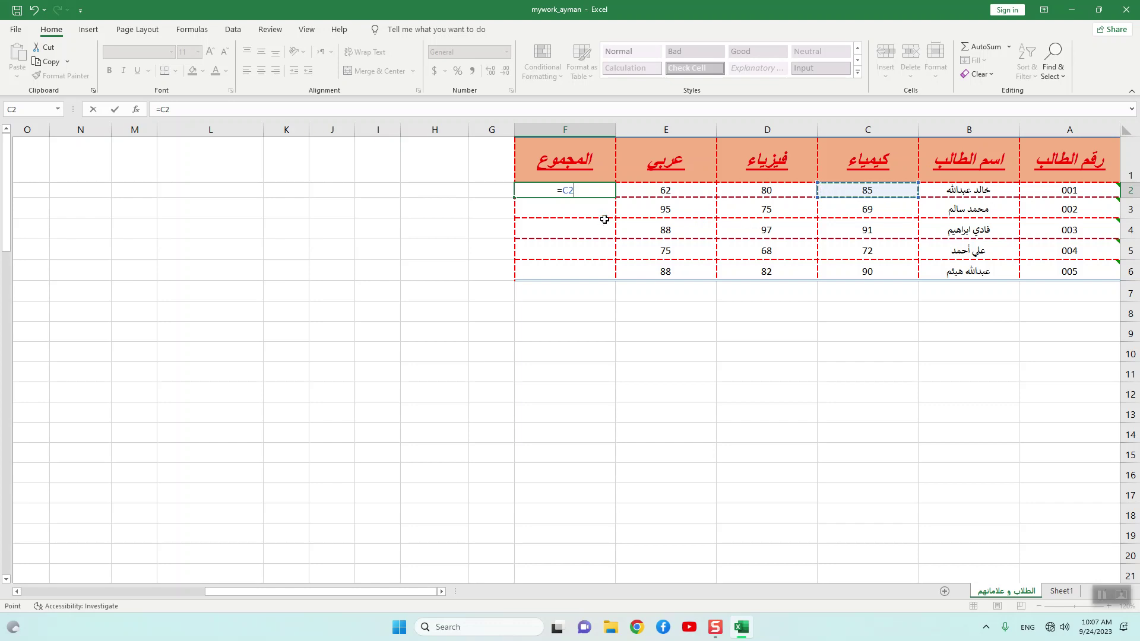
{"action": "type", "text": "+"}
{"action": "left_click", "coordinate": [730, 193]}
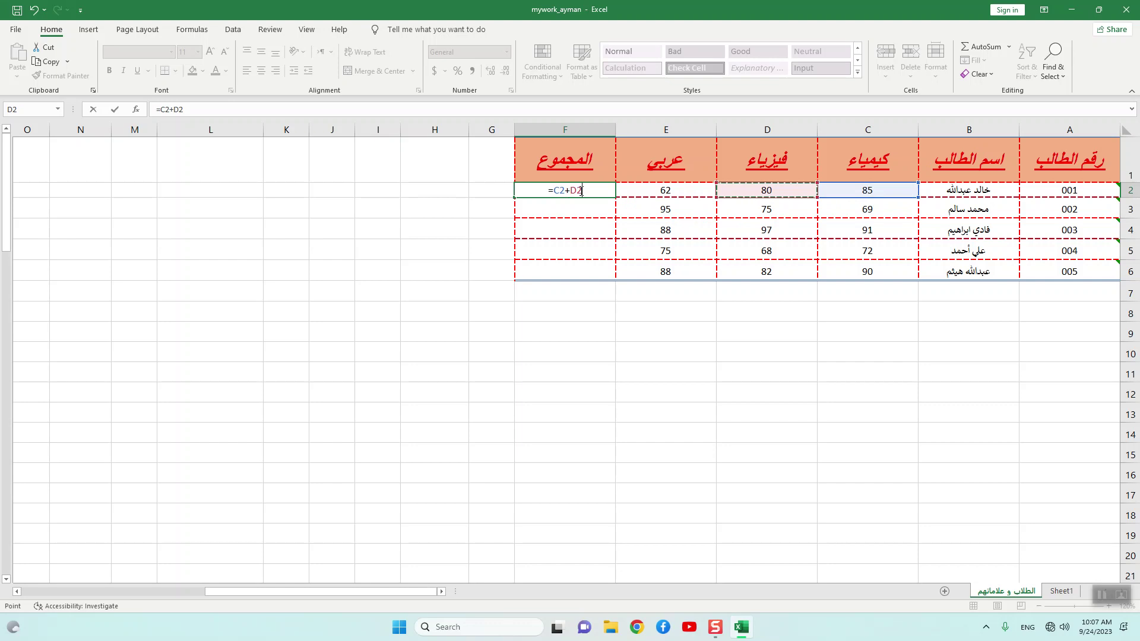
{"action": "type", "text": "+"}
{"action": "left_click", "coordinate": [665, 191]}
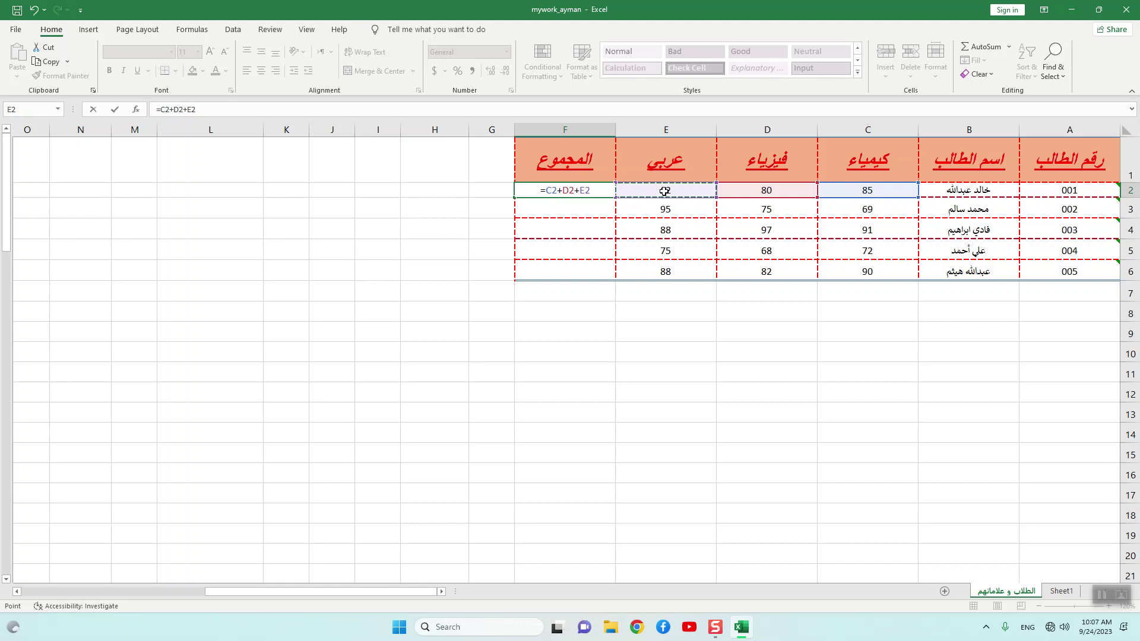
{"action": "key", "text": "Return"}
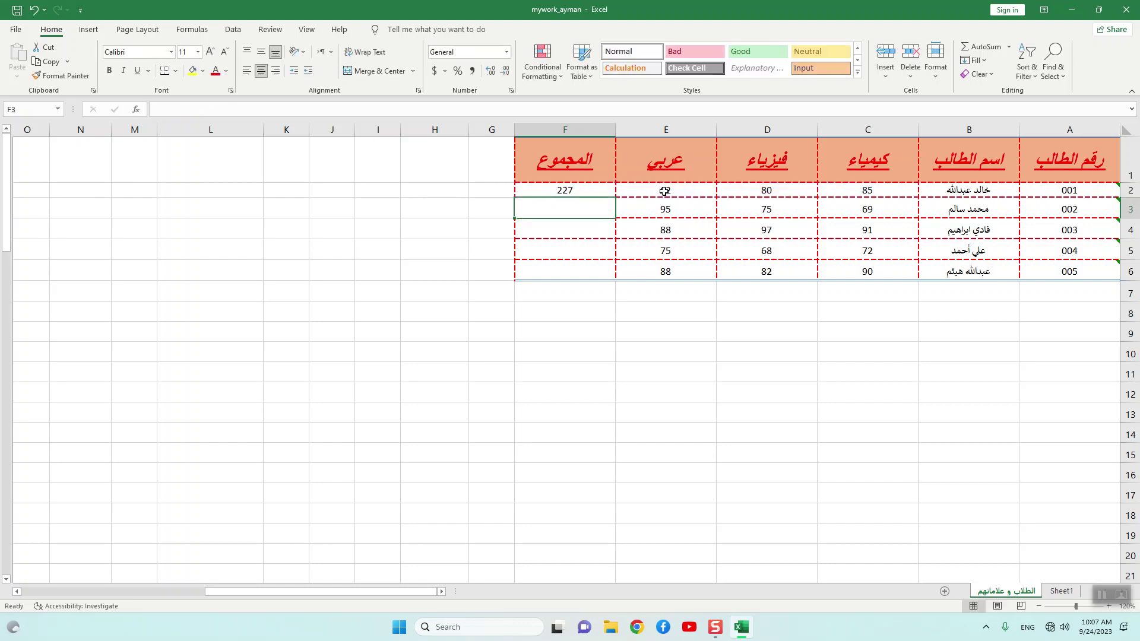
{"action": "key", "text": "Up"}
{"action": "key", "text": "Up"}
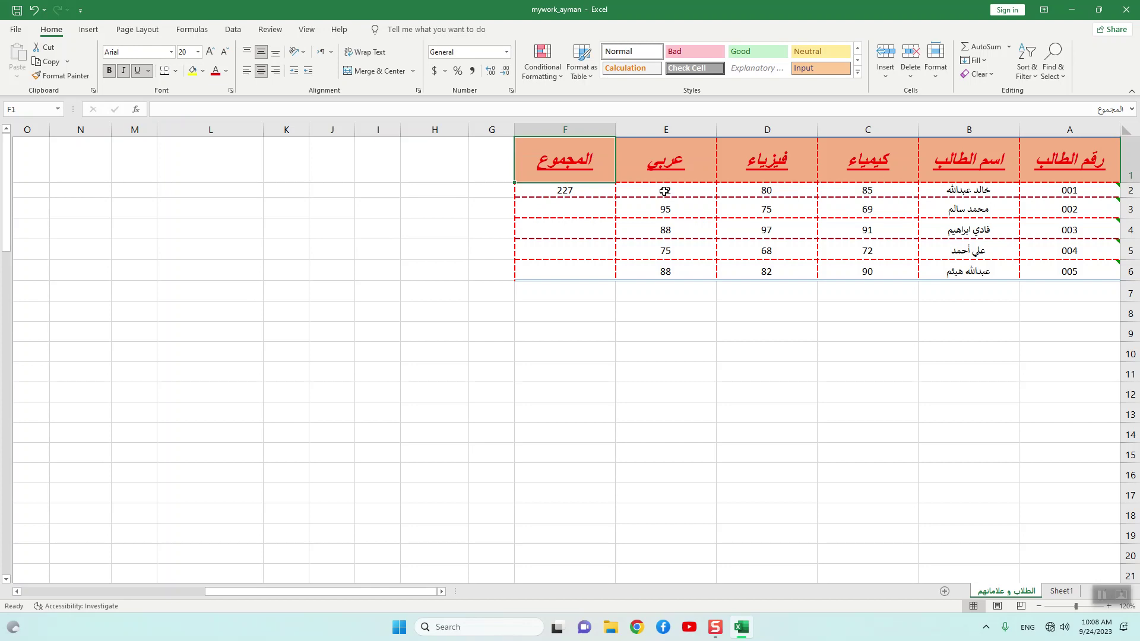
{"action": "key", "text": "Right"}
{"action": "key", "text": "Right"}
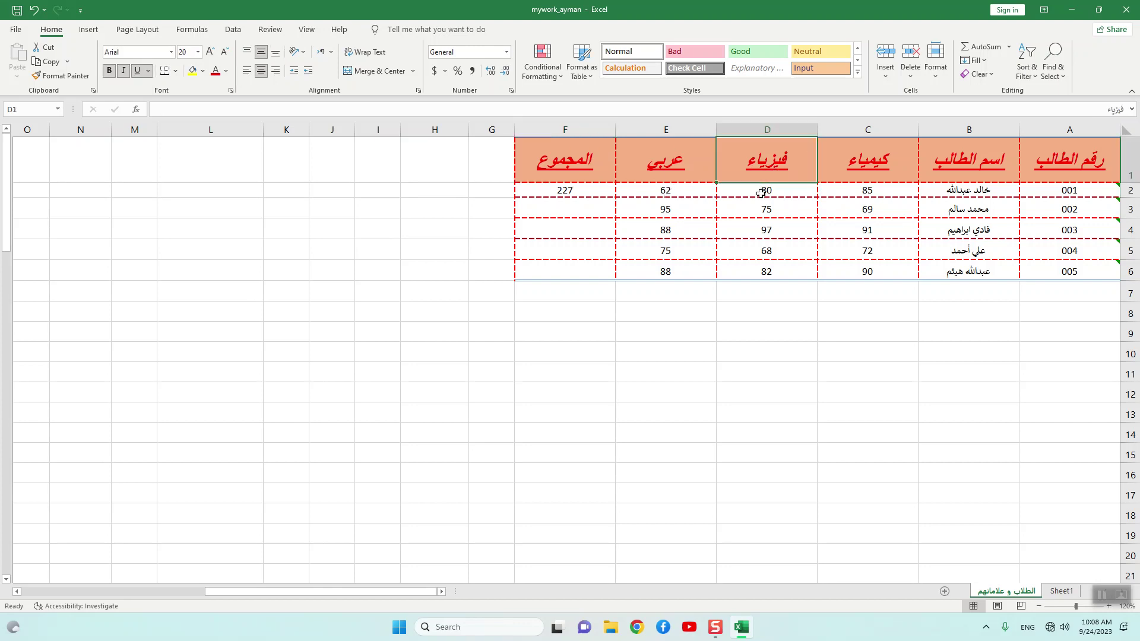
{"action": "key", "text": "Right"}
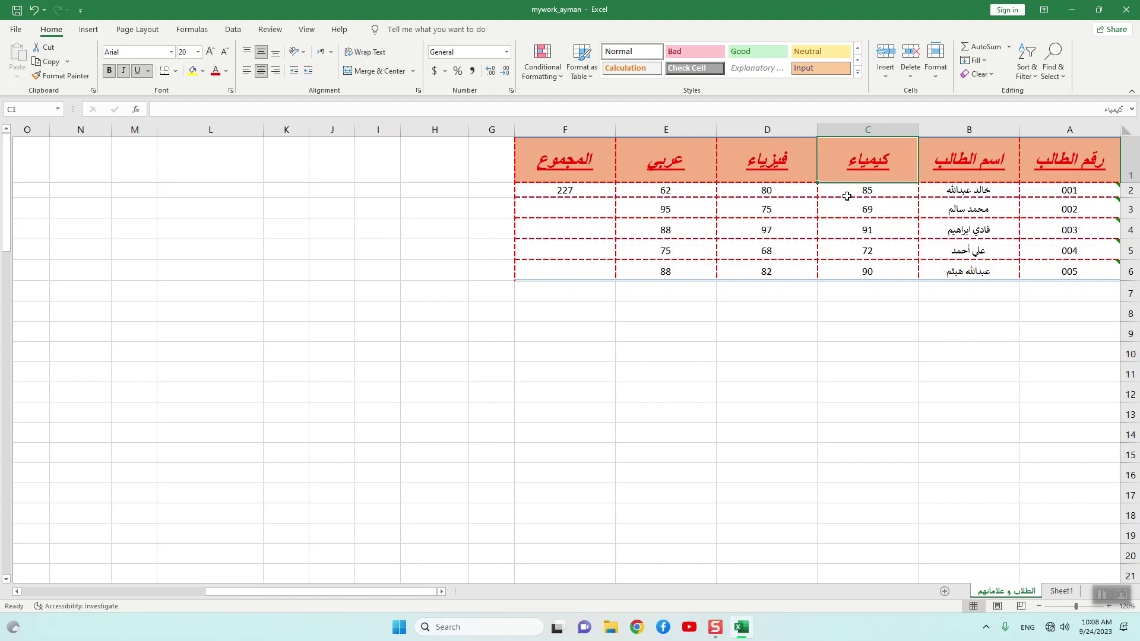
{"action": "key", "text": "Left"}
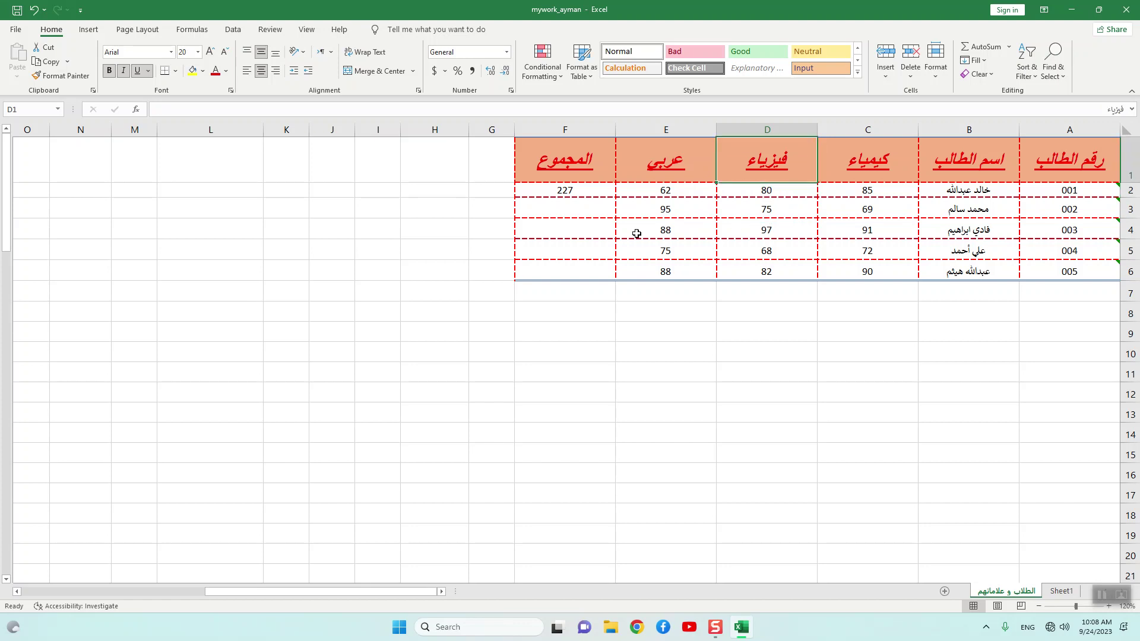
{"action": "key", "text": "Left"}
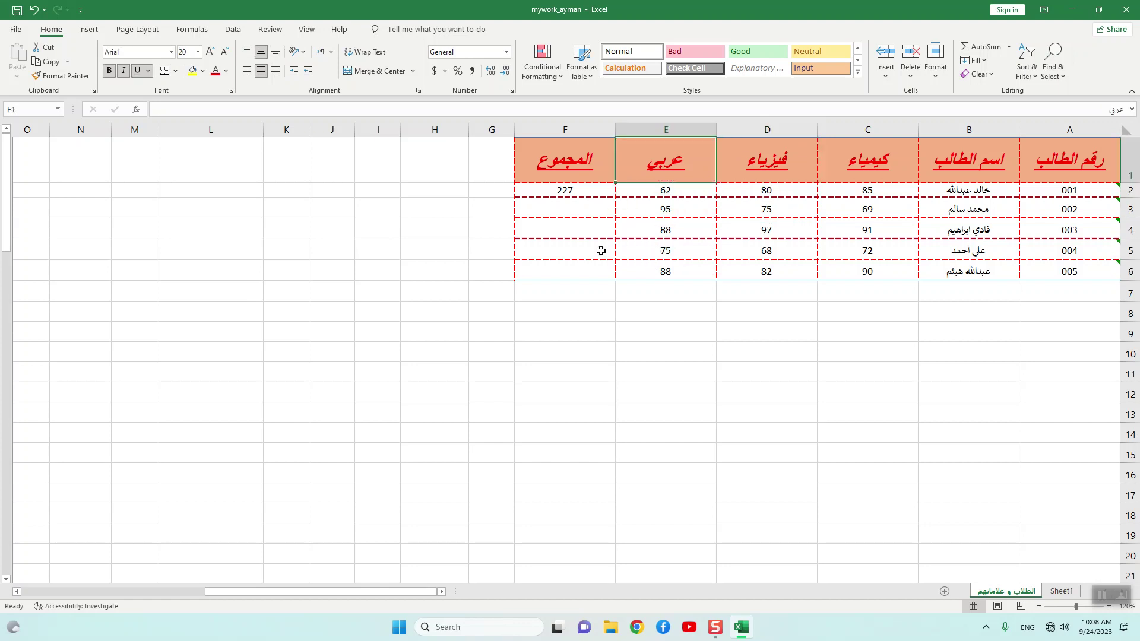
{"action": "left_click", "coordinate": [674, 256]}
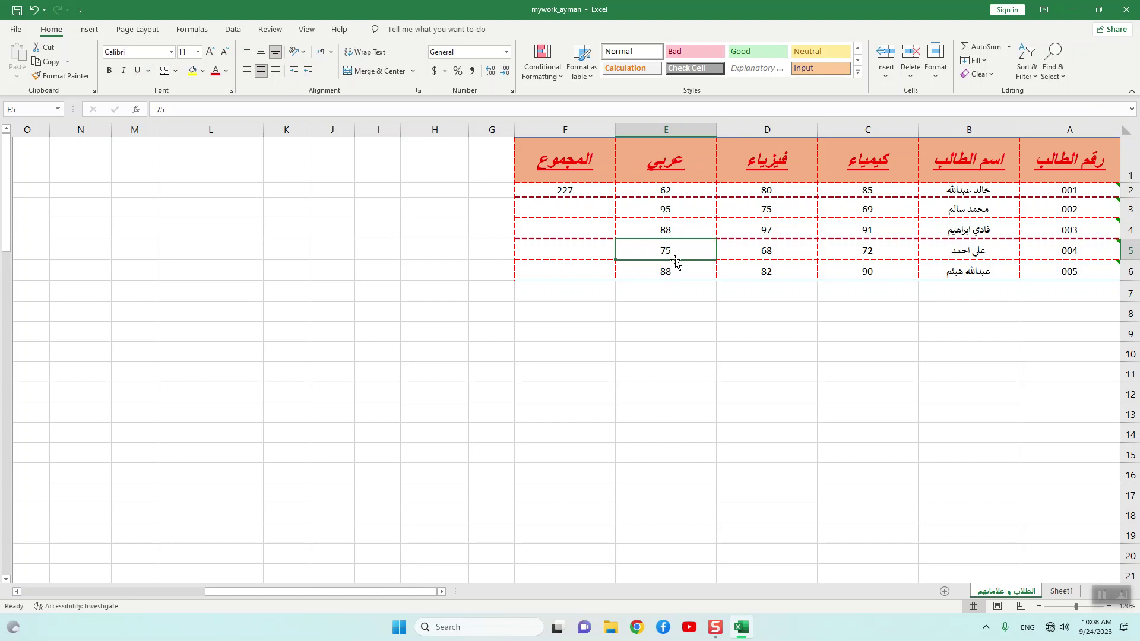
Change the فيزياء grade of student 001 in D2 to 77 and check the total formula in F2.
{"action": "left_click", "coordinate": [776, 195]}
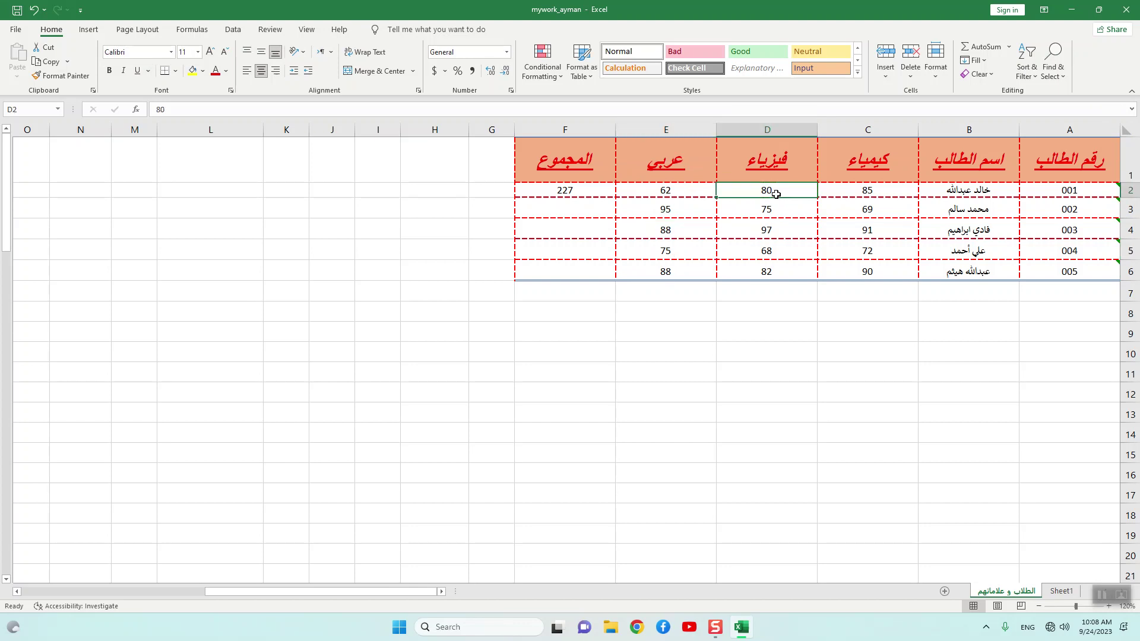
{"action": "type", "text": "77"}
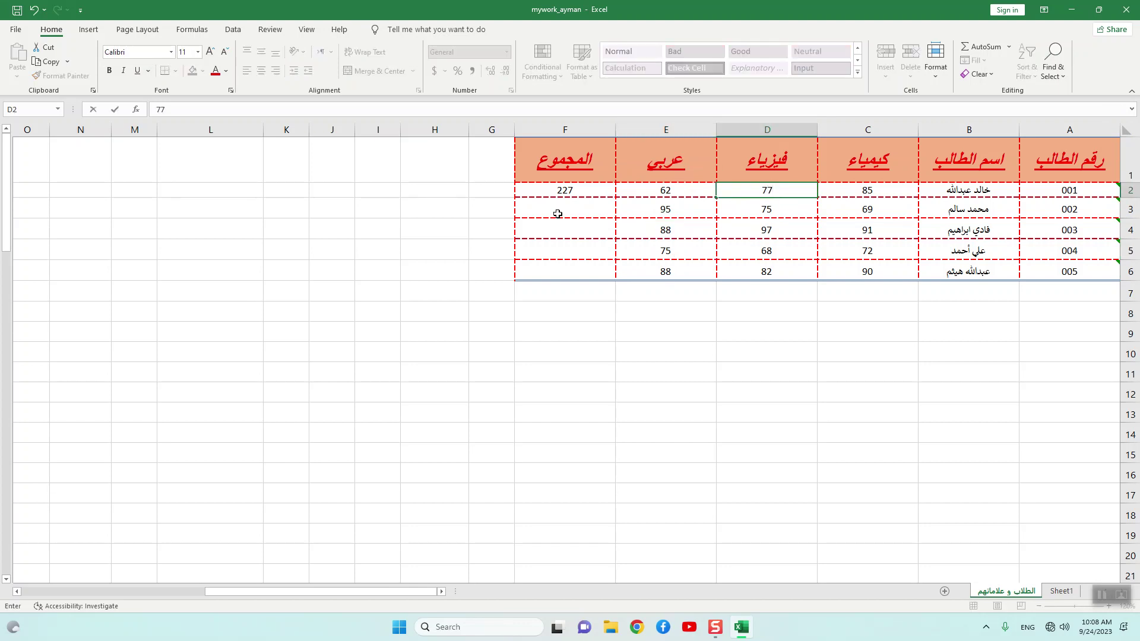
{"action": "key", "text": "Return"}
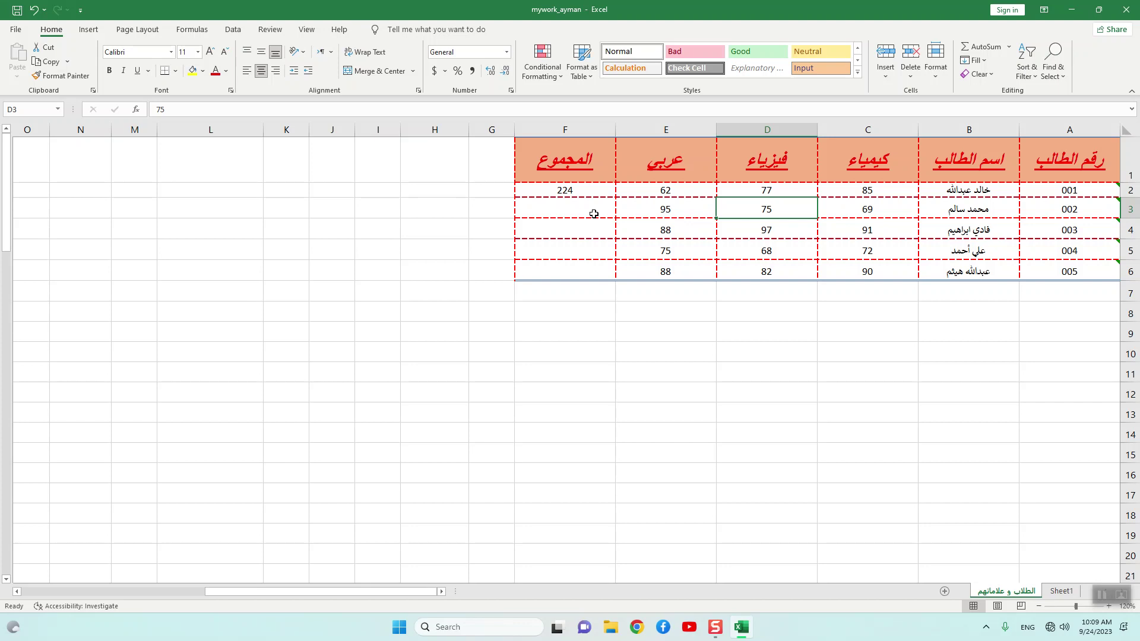
{"action": "left_click", "coordinate": [585, 191]}
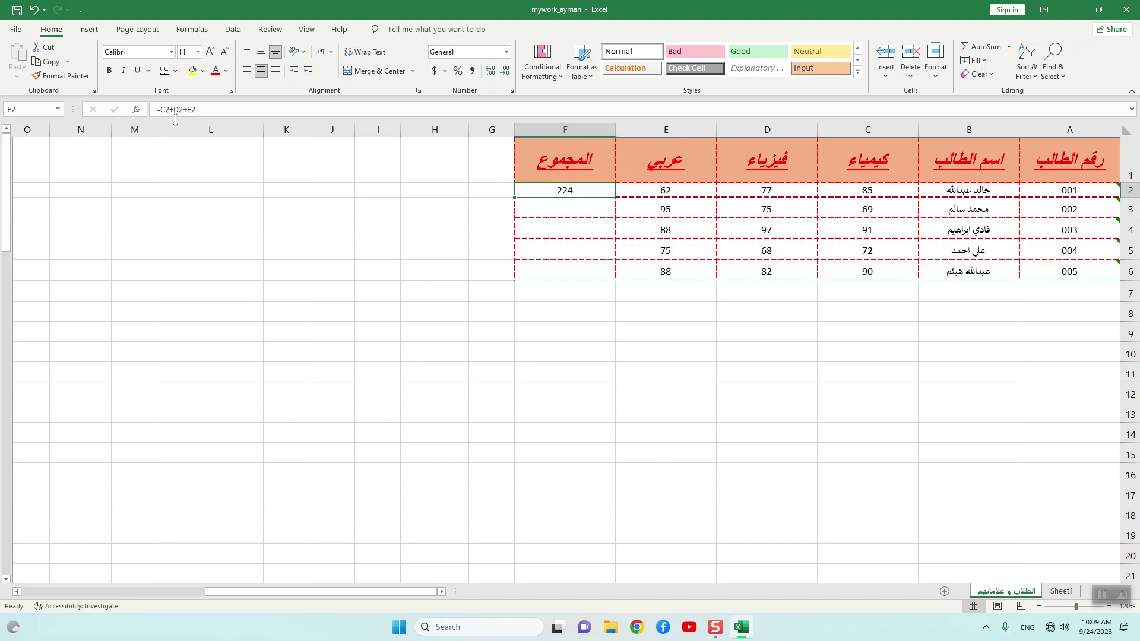
{"action": "left_click_drag", "start_coordinate": [192, 109], "coordinate": [159, 109]}
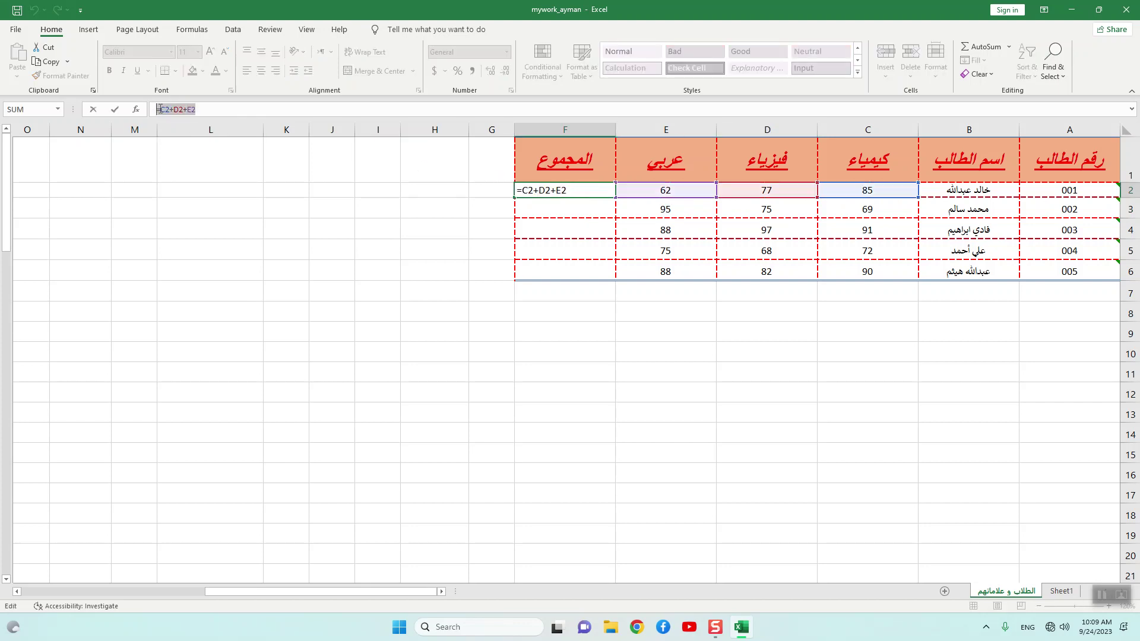
{"action": "left_click", "coordinate": [515, 232]}
{"action": "key", "text": "F2"}
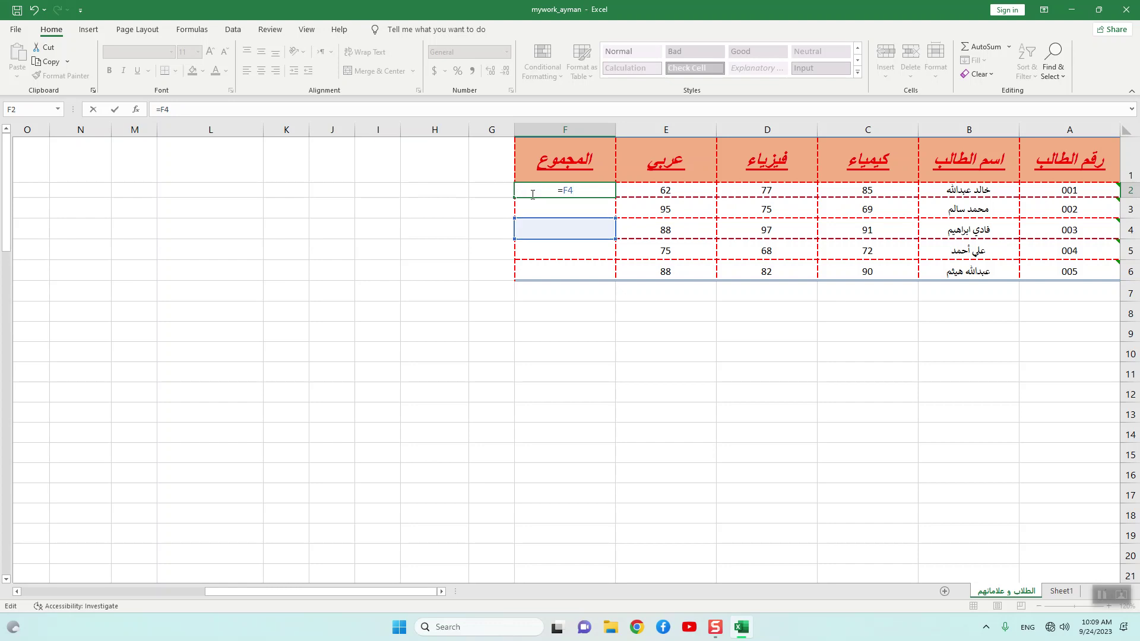
{"action": "key", "text": "Escape"}
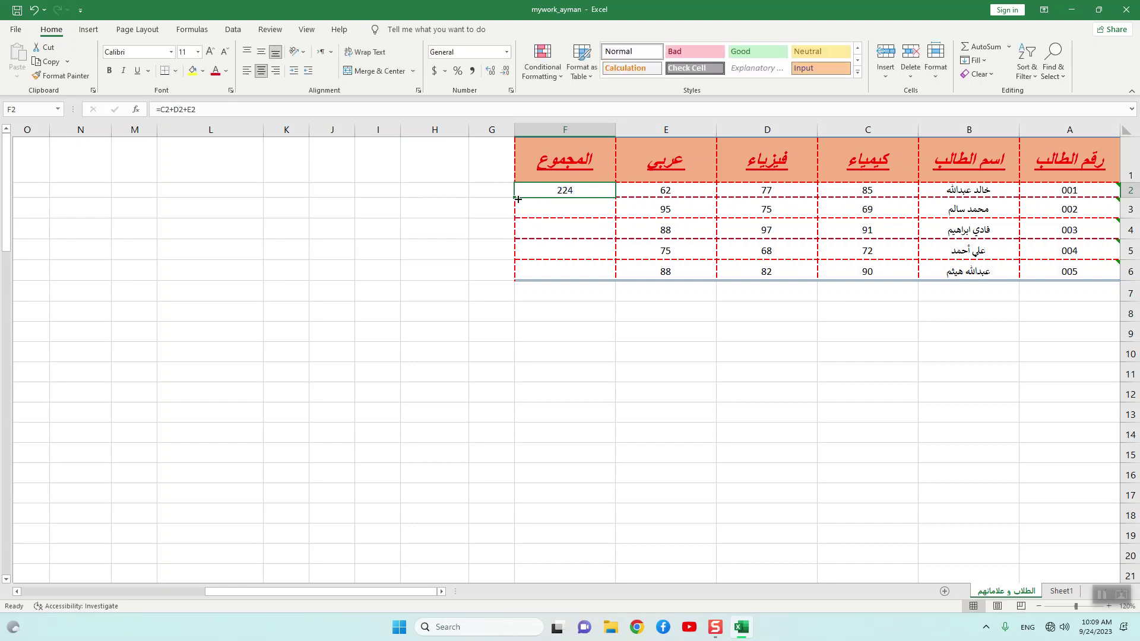
Fill the total formula from F2 down through F6 for the remaining students.
{"action": "left_click", "coordinate": [514, 199]}
{"action": "left_click_drag", "start_coordinate": [516, 198], "coordinate": [512, 273]}
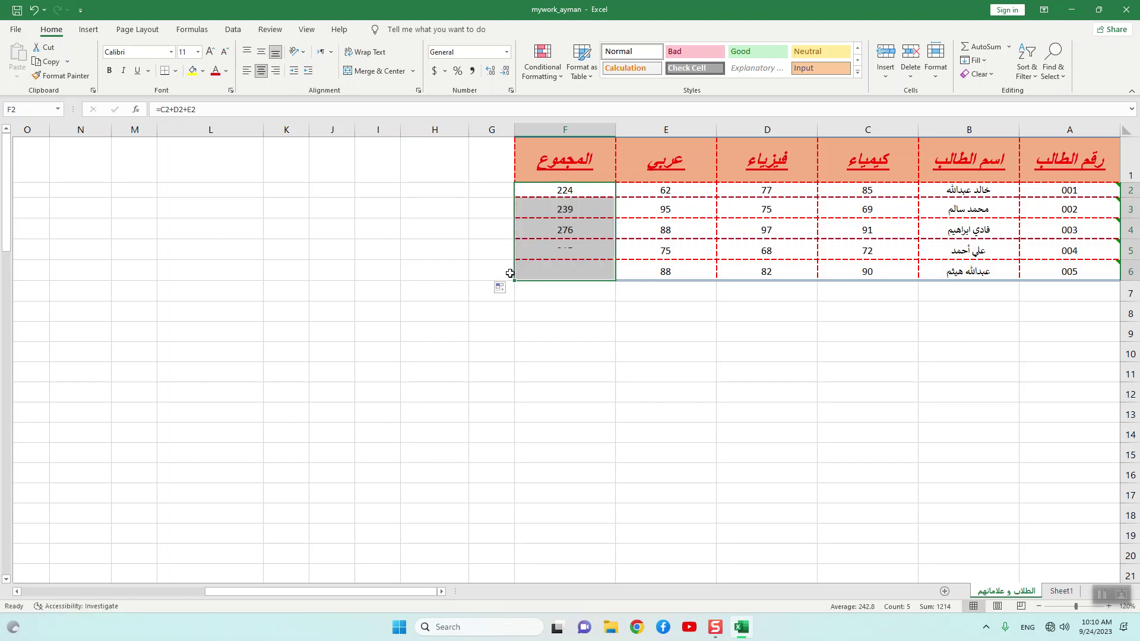
Compare the cell references in the filled formulas of F3 and F4 with the original formula in F2.
{"action": "left_click", "coordinate": [577, 212]}
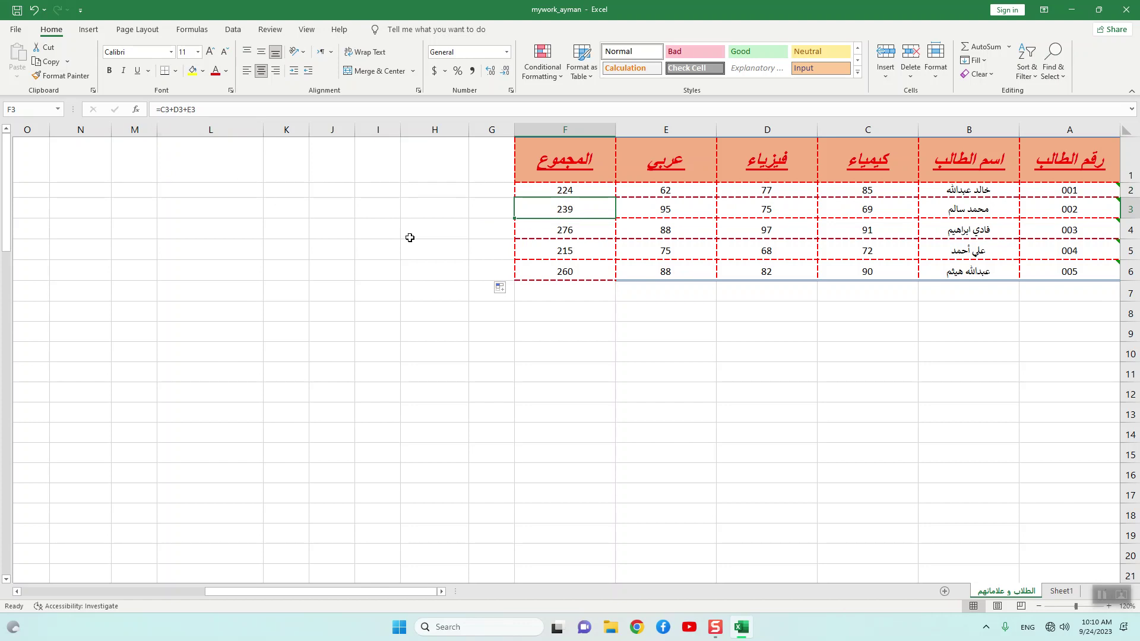
{"action": "left_click", "coordinate": [533, 235]}
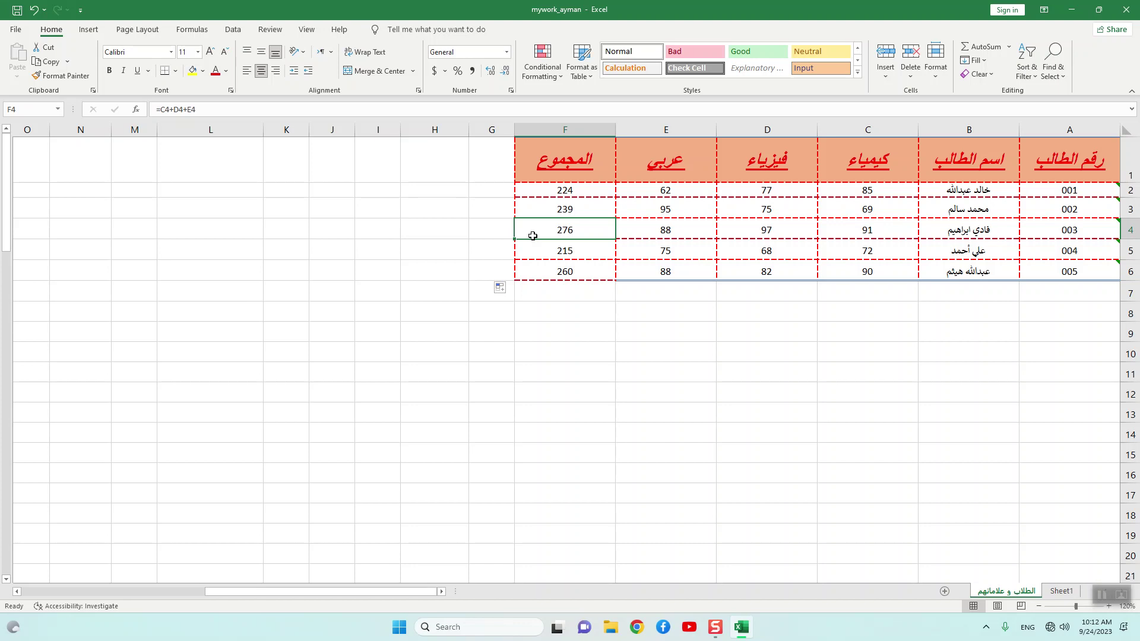
{"action": "left_click", "coordinate": [540, 191]}
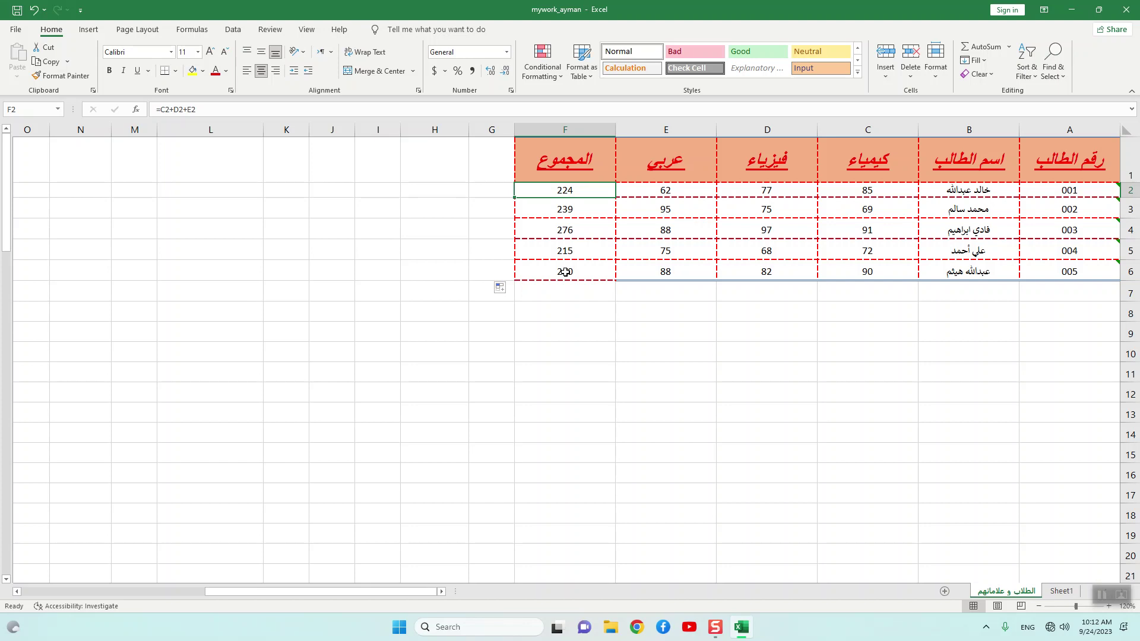
{"action": "left_click", "coordinate": [716, 627]}
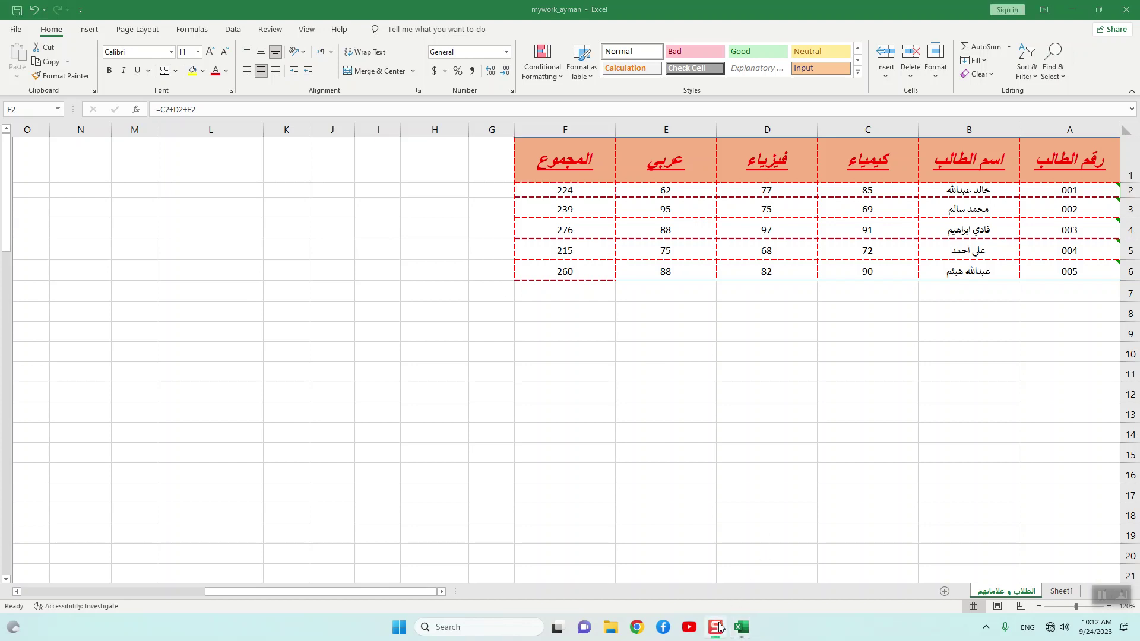